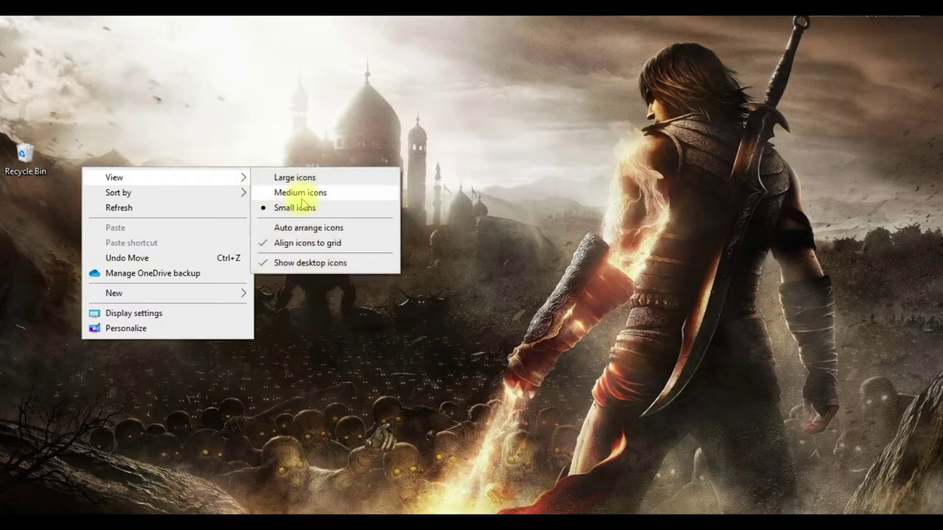
- Hide all desktop icons and show them again
click(326, 265)
right_click(394, 207)
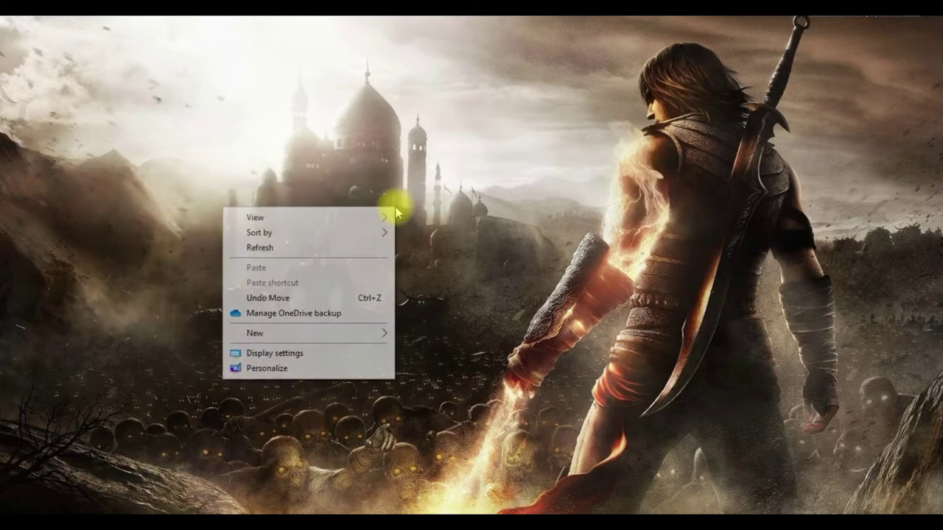
mouse_move(368, 217)
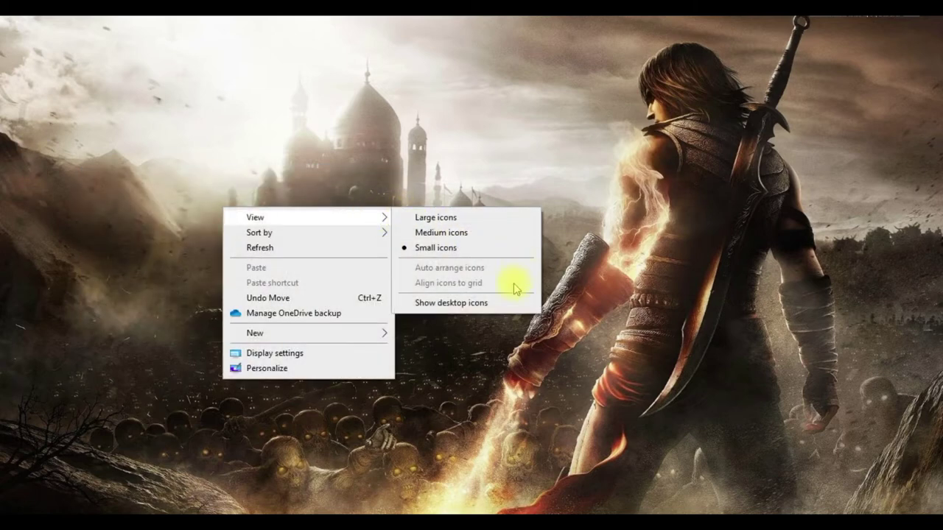
click(480, 302)
- Set the desktop icon size to large and move the Recycle Bin away from the desktop's edge
right_click(424, 147)
mouse_move(401, 160)
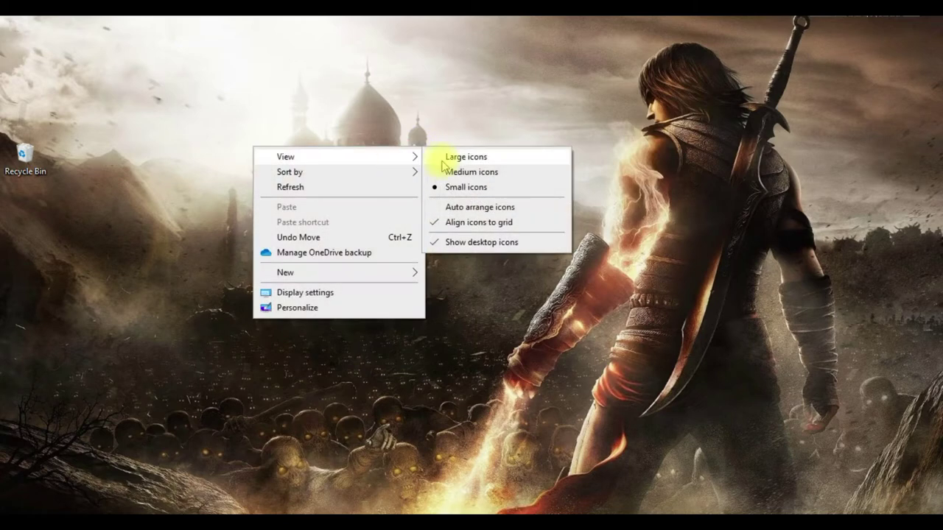
click(451, 157)
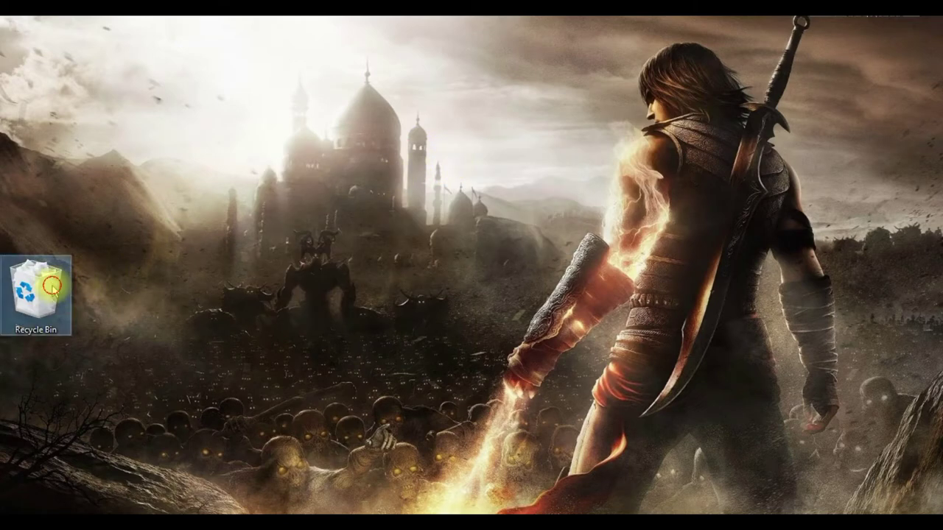
drag(51, 276, 304, 276)
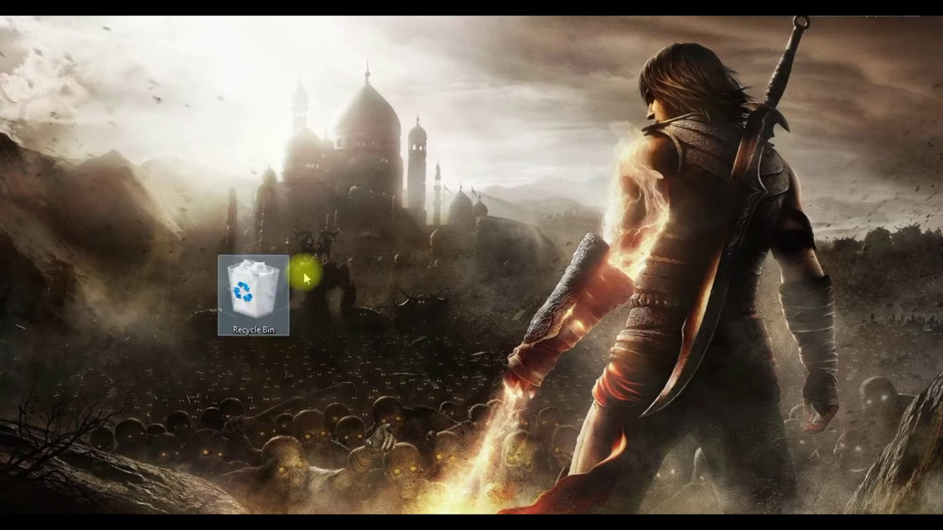
- Disable aligning desktop icons to the grid and place the Recycle Bin freely in the desktop's lower middle
right_click(368, 142)
mouse_move(328, 172)
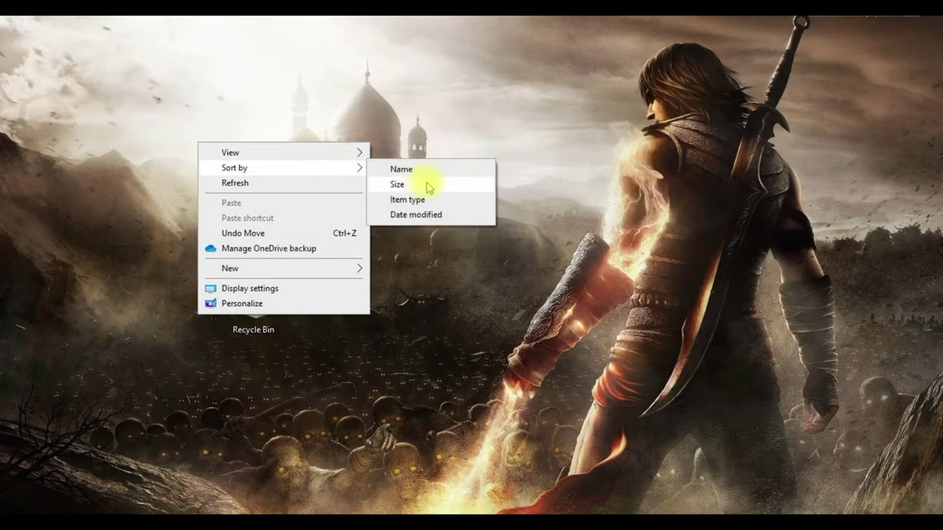
mouse_move(299, 151)
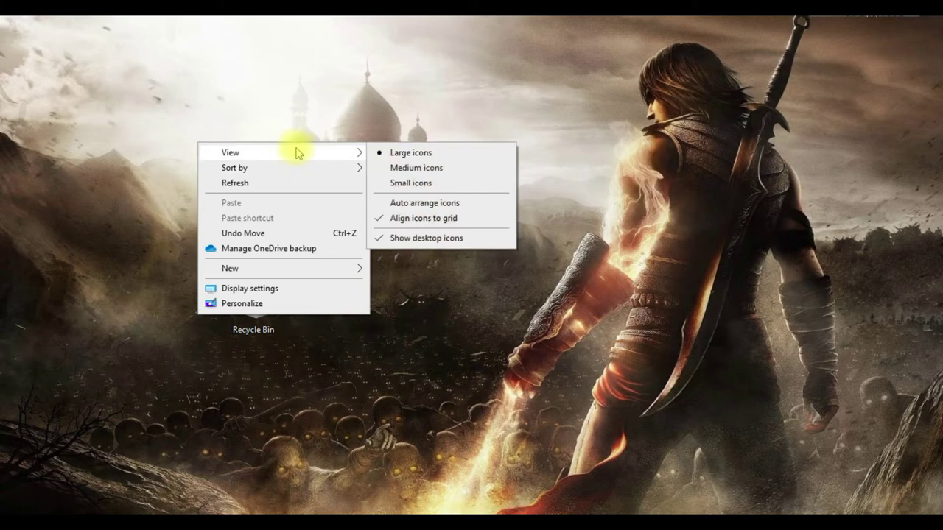
click(410, 221)
drag(266, 313, 465, 483)
click(430, 318)
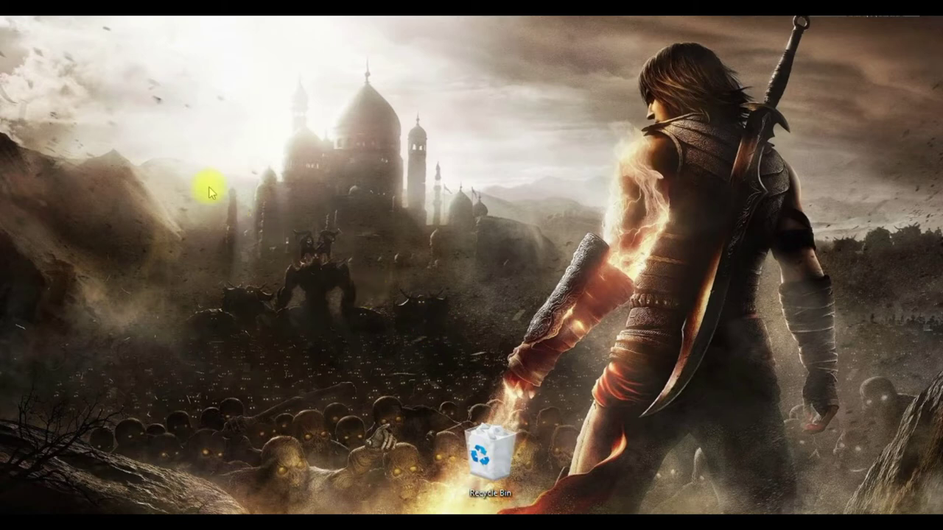
- Bring up the desktop background personalization settings and view the available picture fit options
right_click(184, 103)
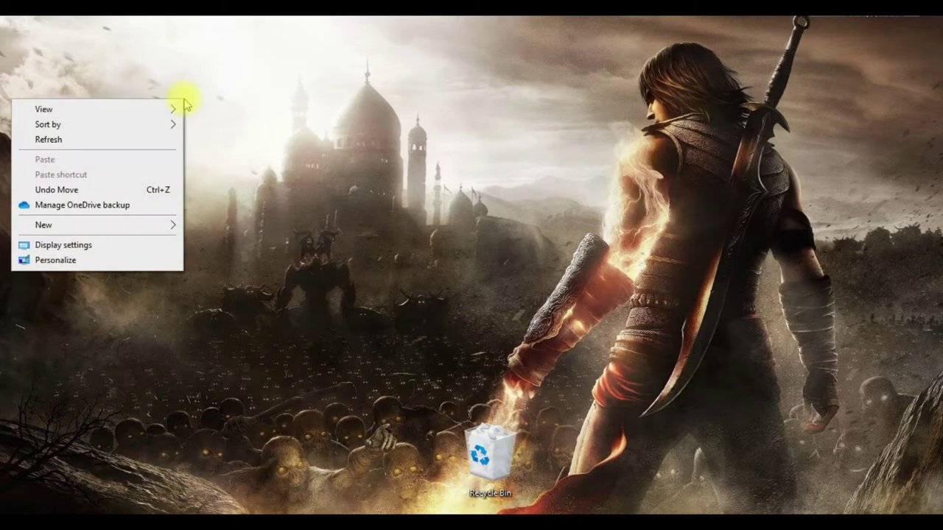
click(96, 259)
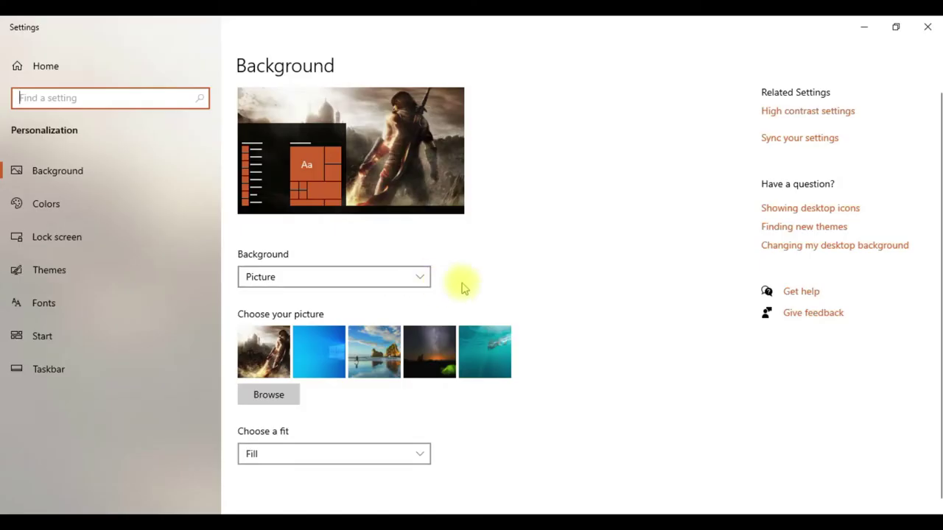
scroll(480, 287, down, 1)
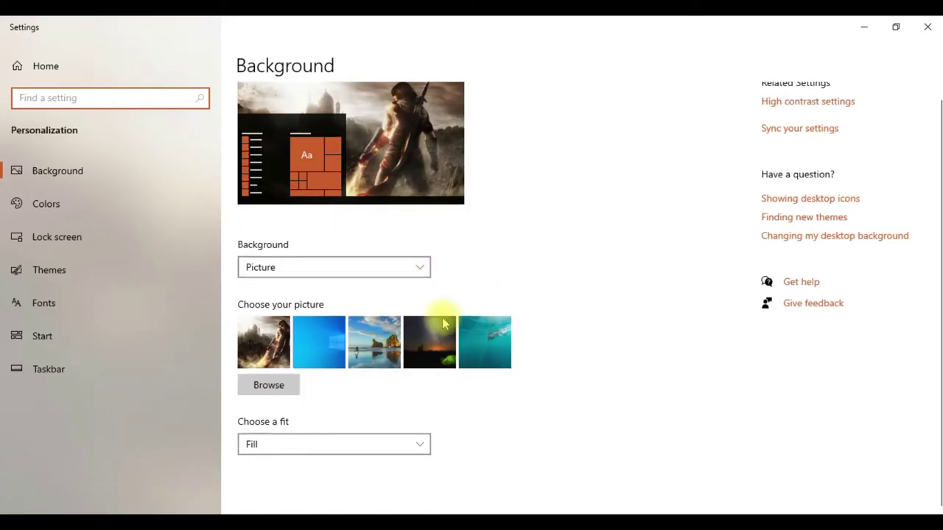
click(344, 444)
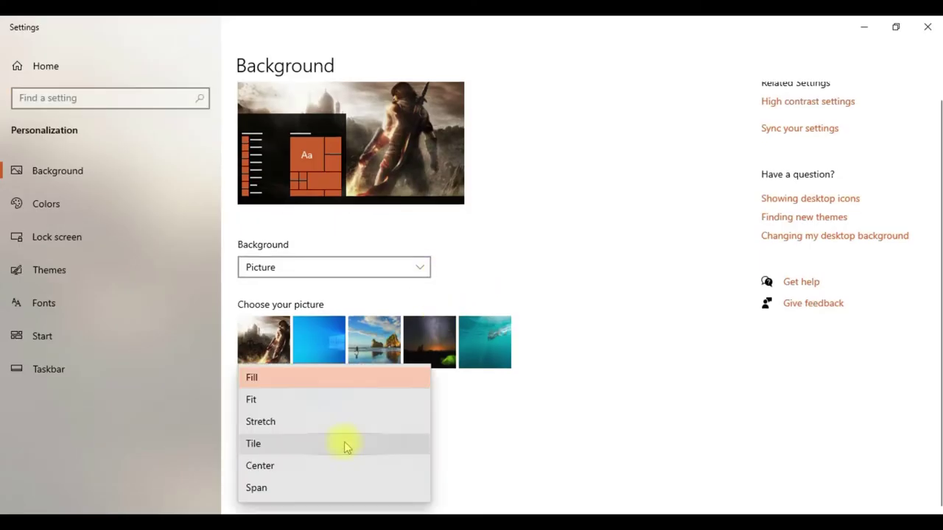
click(316, 293)
- Try a solid color as the desktop background, and return to the Picture background
click(316, 267)
click(297, 294)
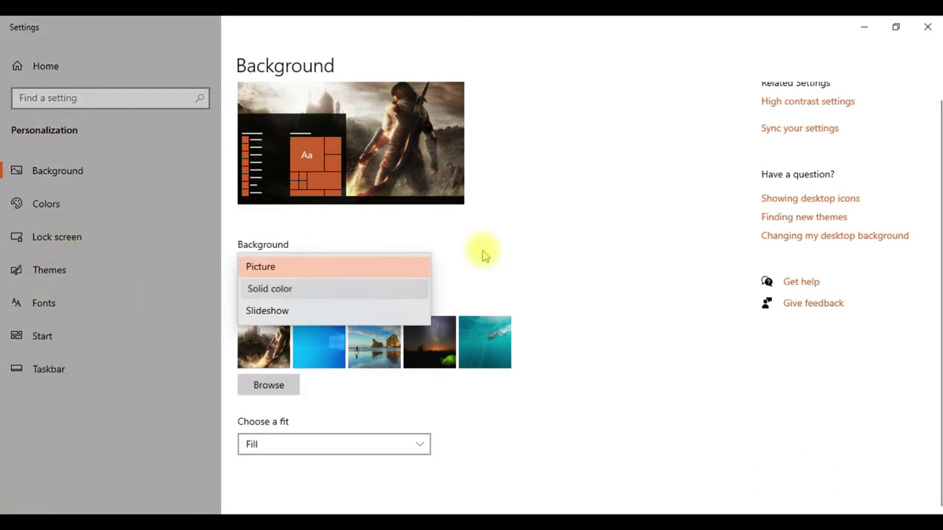
click(293, 268)
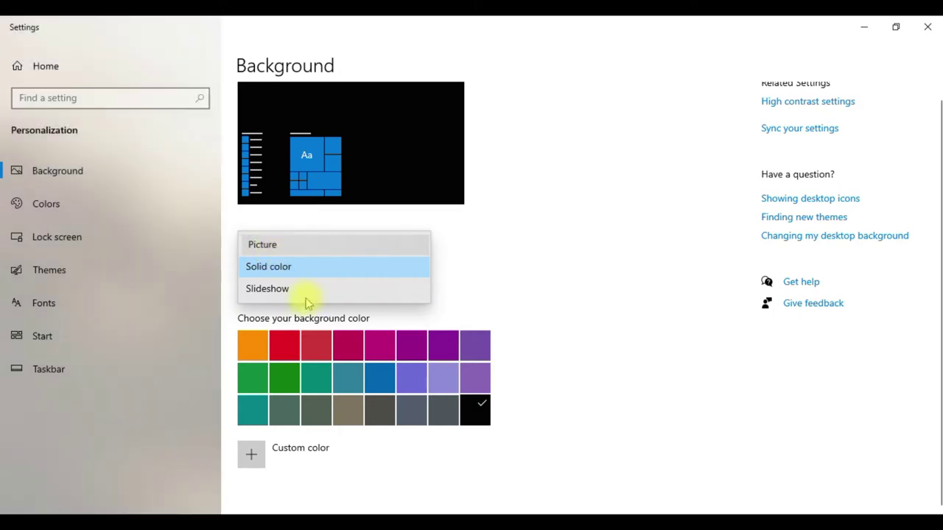
click(285, 251)
- Set the desktop background type to Slideshow and select its Pictures album
click(364, 270)
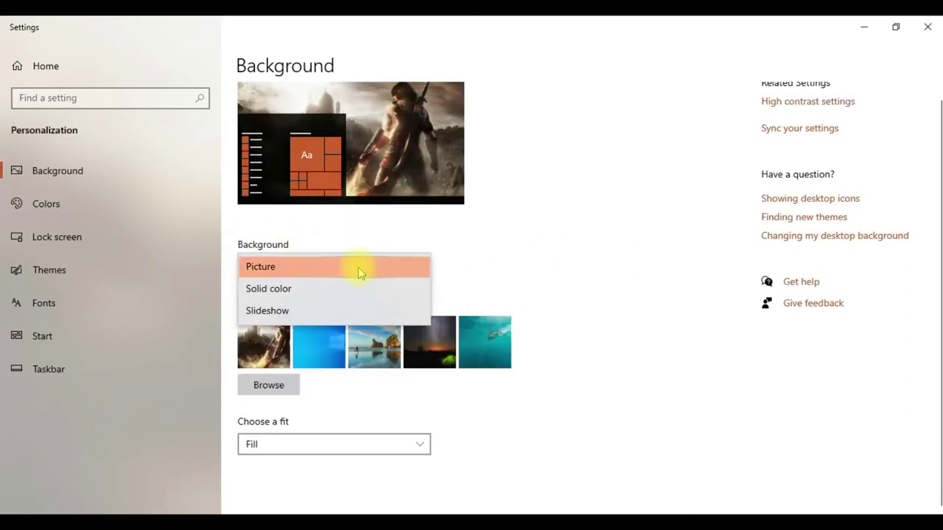
click(302, 311)
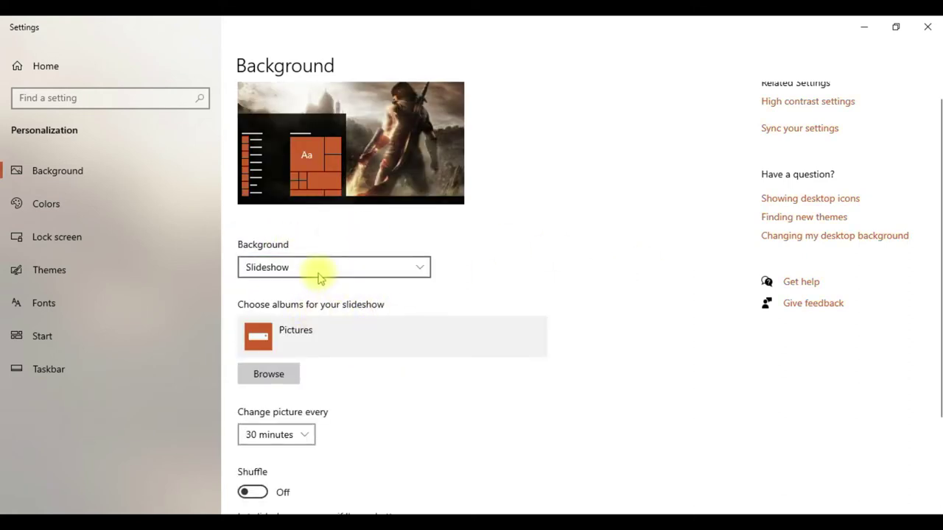
click(352, 343)
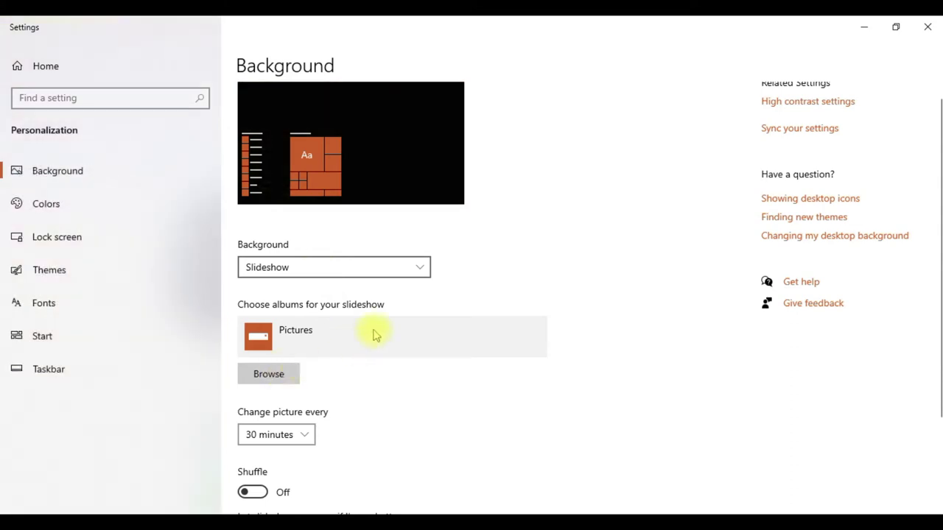
- Choose the Downloads folder as the album for the background slideshow
click(268, 376)
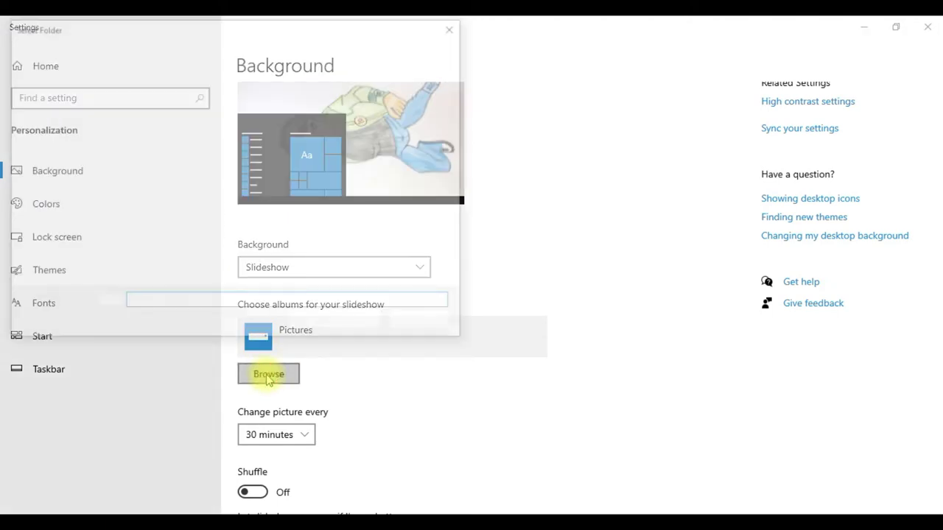
click(84, 191)
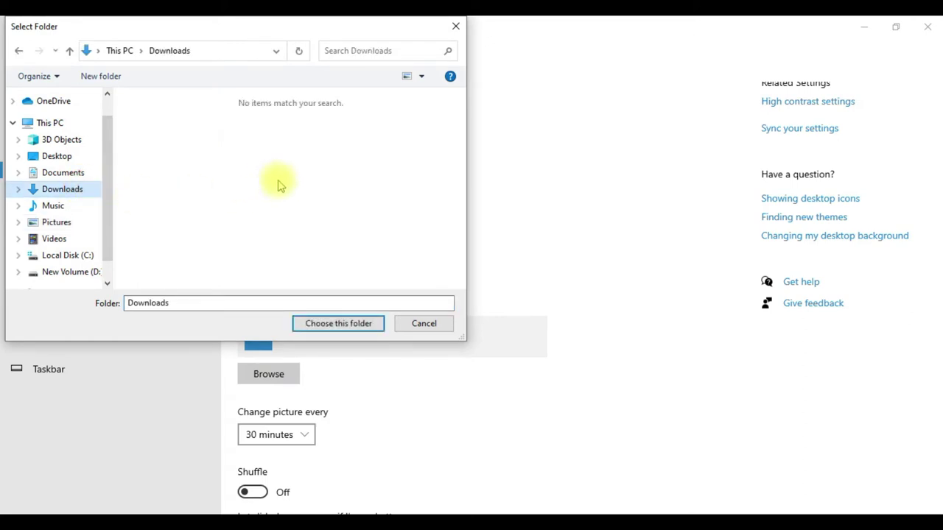
drag(212, 43, 366, 70)
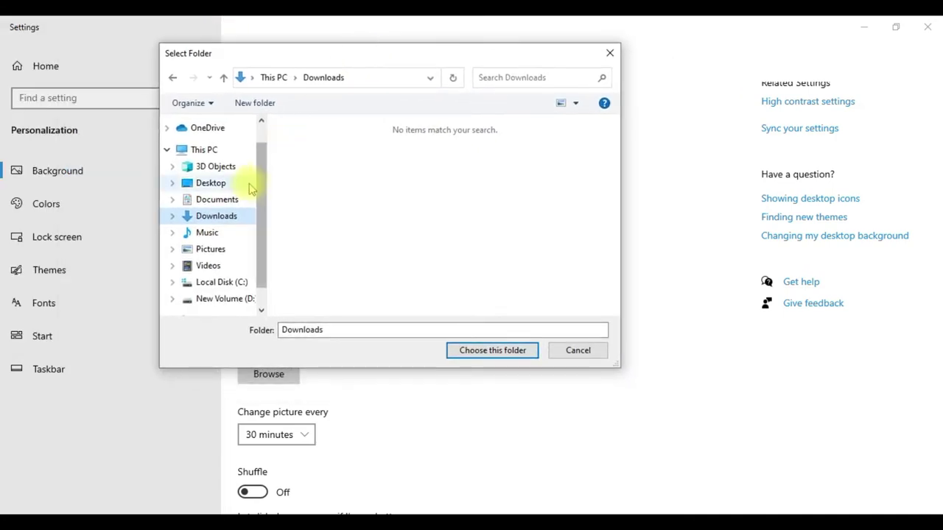
click(211, 250)
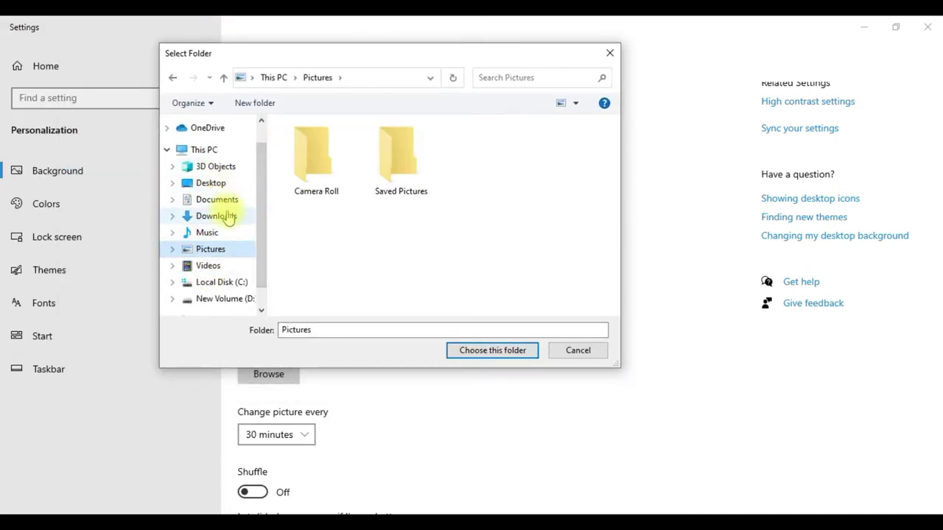
click(221, 215)
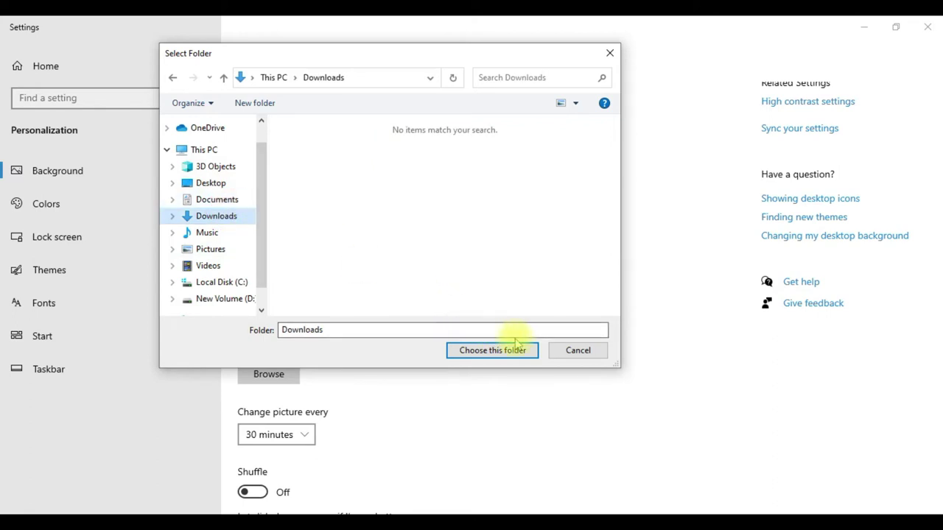
click(492, 350)
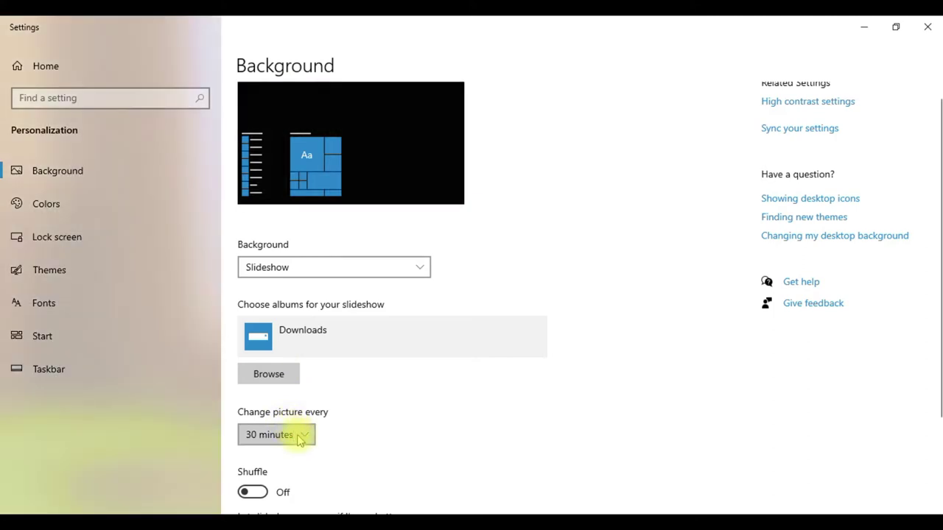
- Set the slideshow to change the picture every 1 minute and view the remaining slideshow options
click(300, 436)
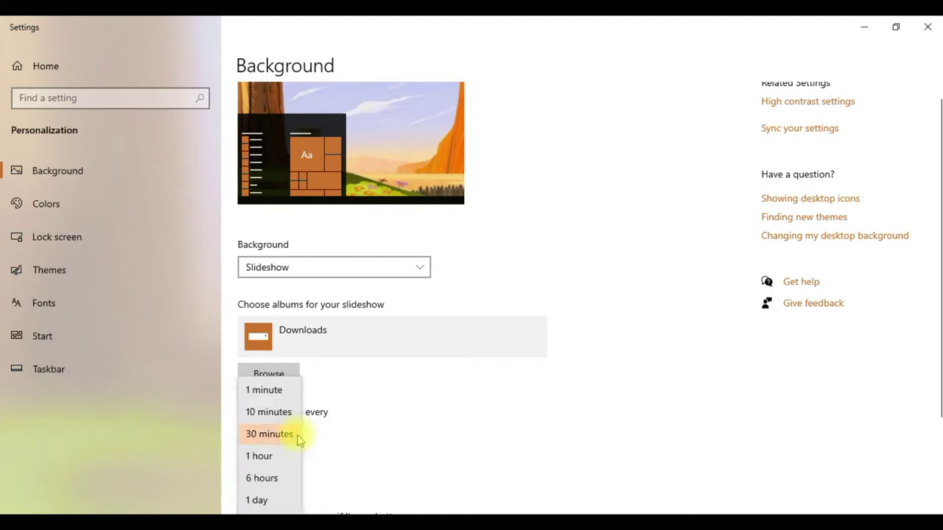
click(264, 391)
scroll(346, 351, down, 2)
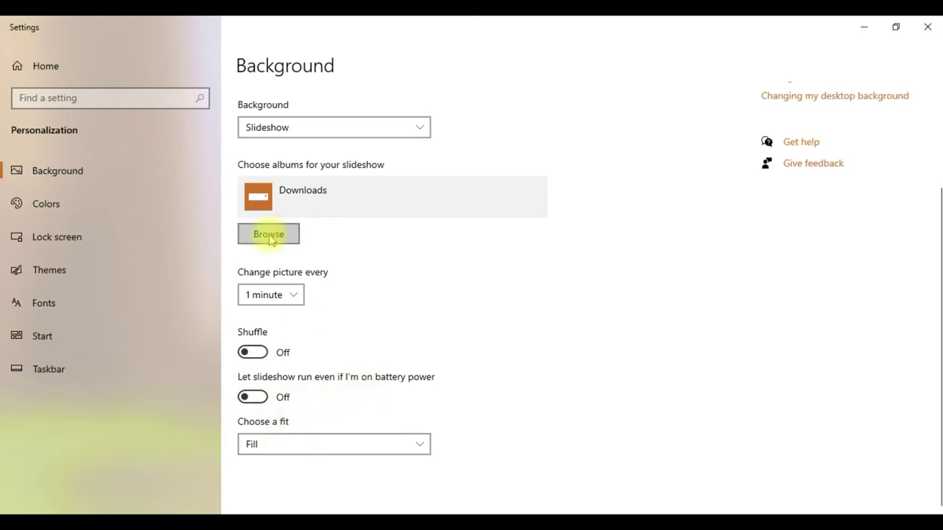
- Switch the desktop background type from Slideshow back to Picture
scroll(269, 239, up, 2)
click(309, 274)
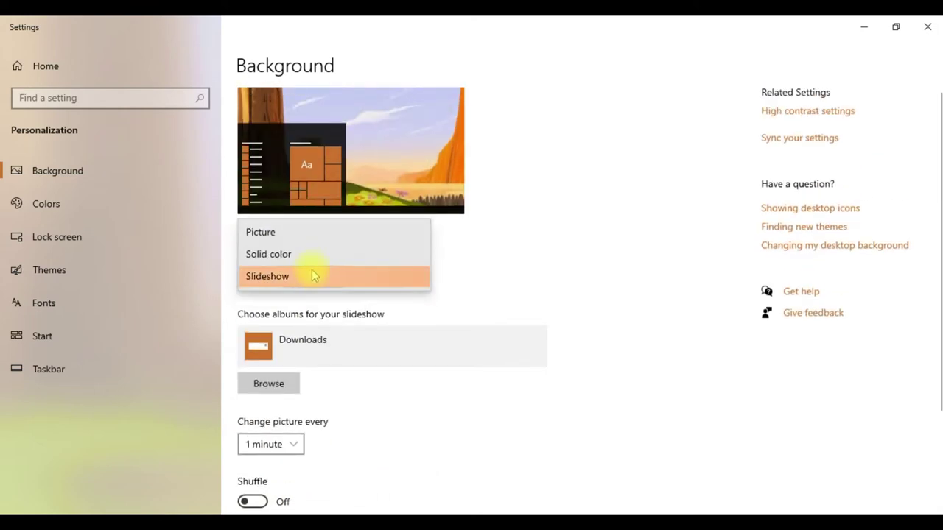
click(278, 235)
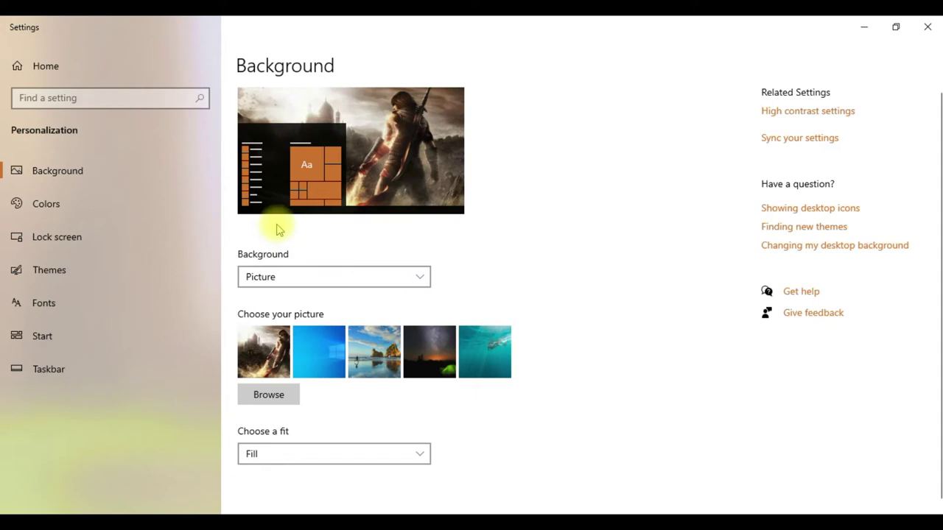
- Look through the Colors, Themes, Fonts, Start and Taskbar personalization settings, and close Settings
click(46, 204)
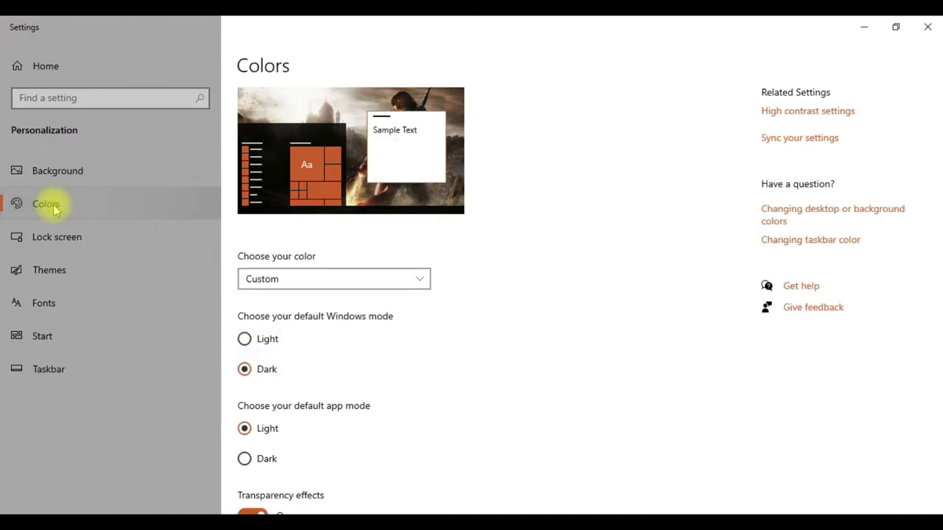
click(64, 242)
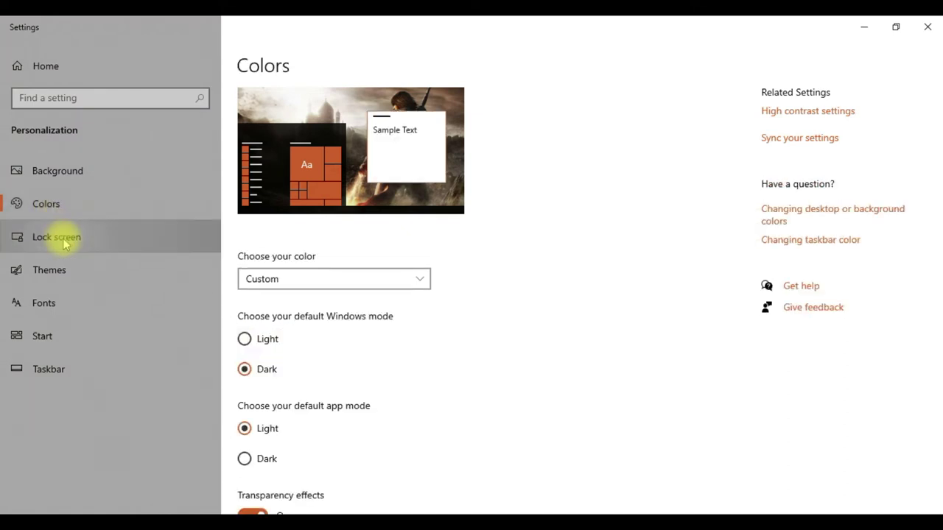
click(50, 273)
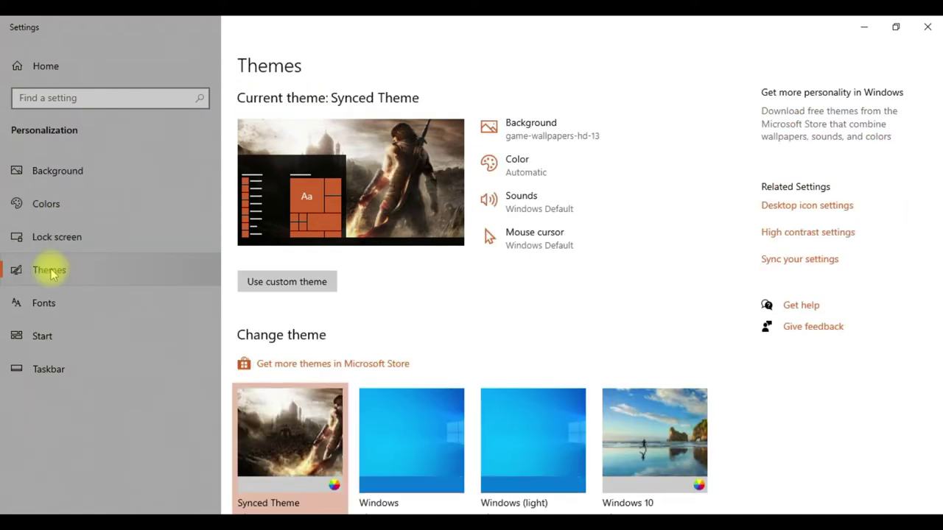
click(57, 302)
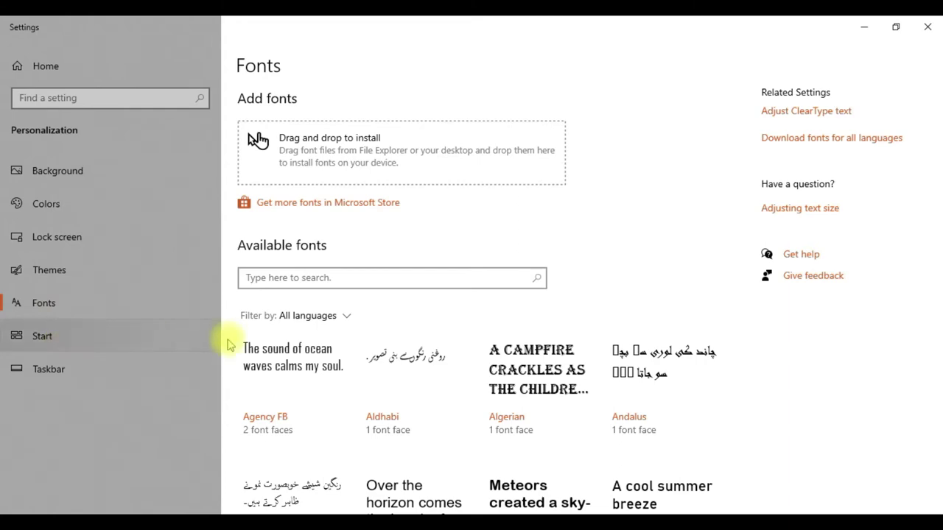
scroll(486, 346, down, 5)
scroll(441, 319, down, 3)
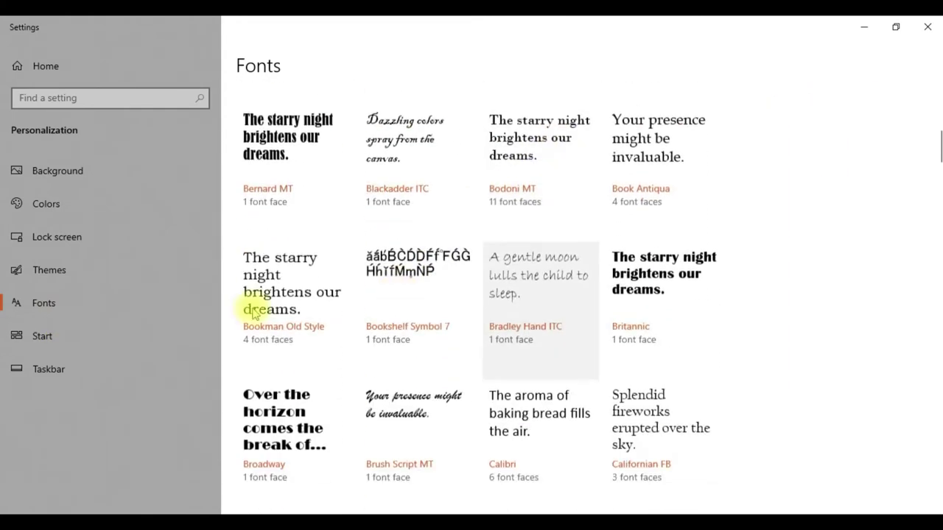
click(46, 335)
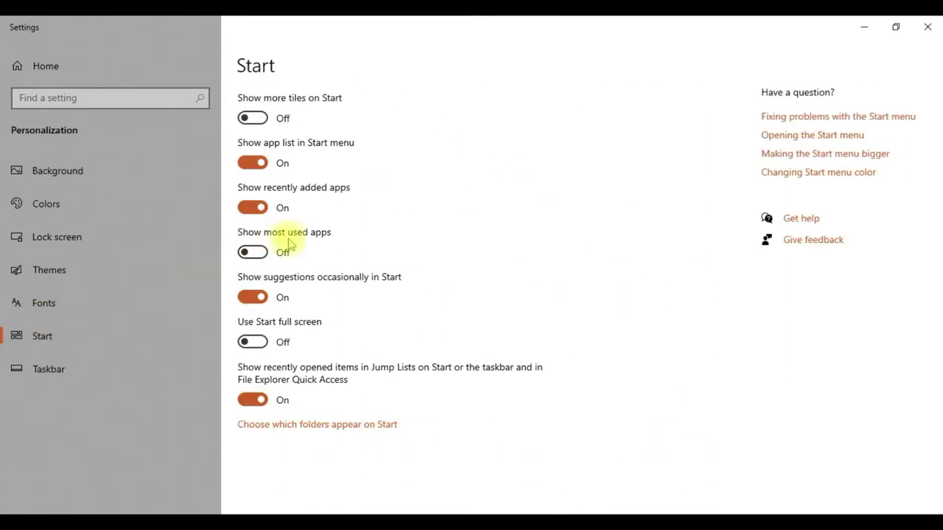
click(47, 371)
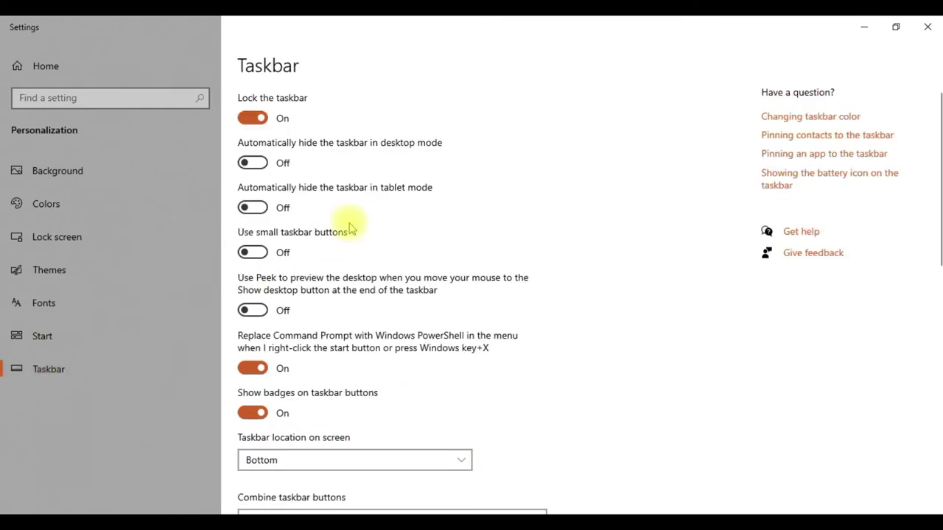
click(927, 27)
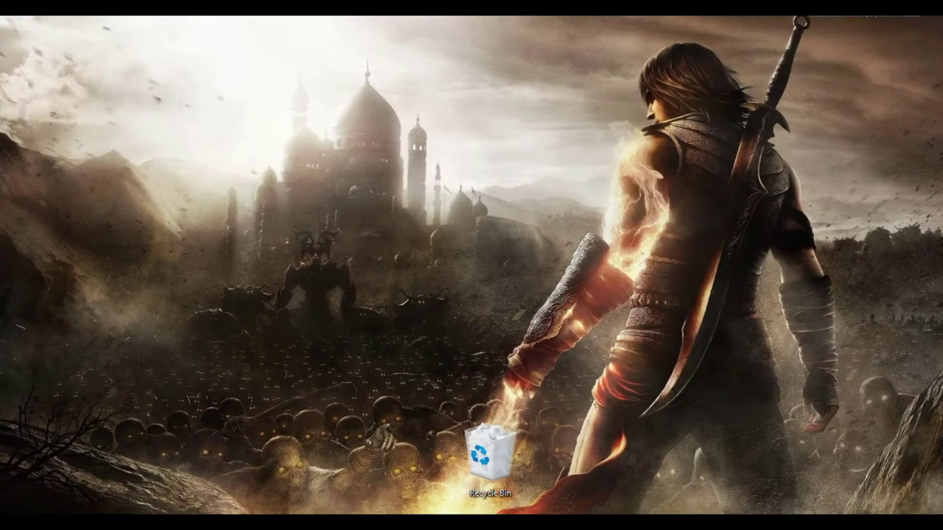
- View the power options in the Start menu and close it without choosing any
click(15, 508)
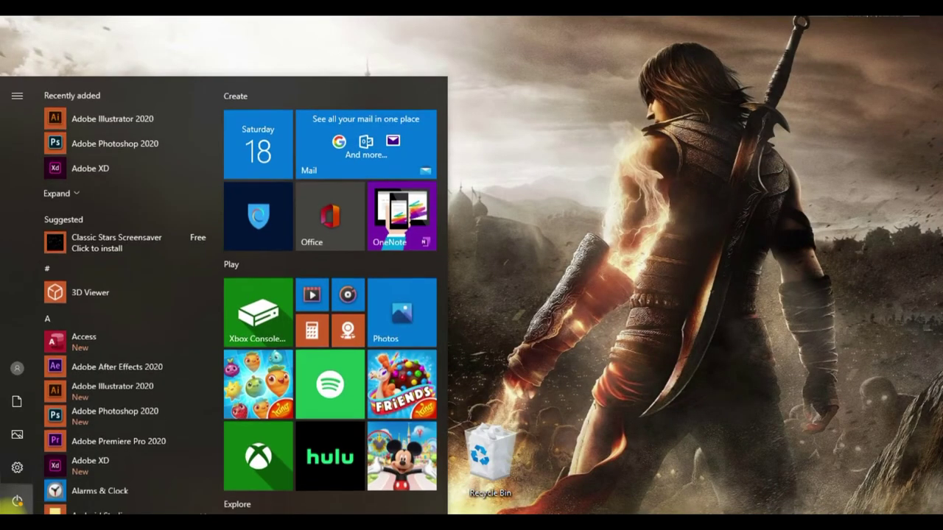
click(18, 501)
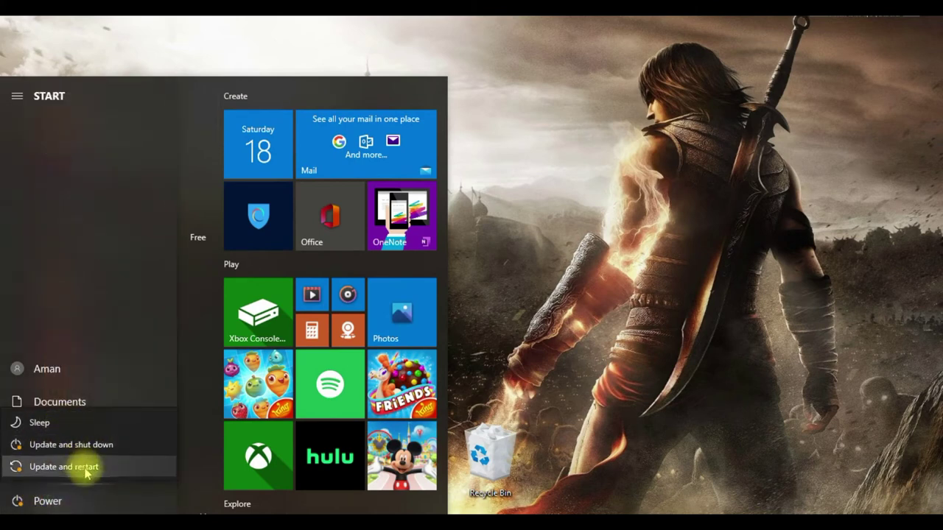
key(Escape)
click(710, 287)
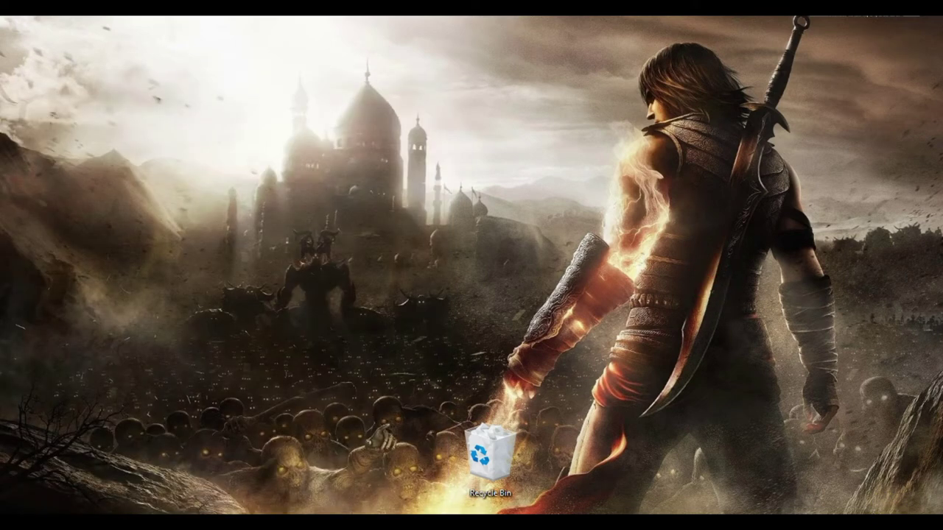
- Open the notification center and clear all notifications
key(super+a)
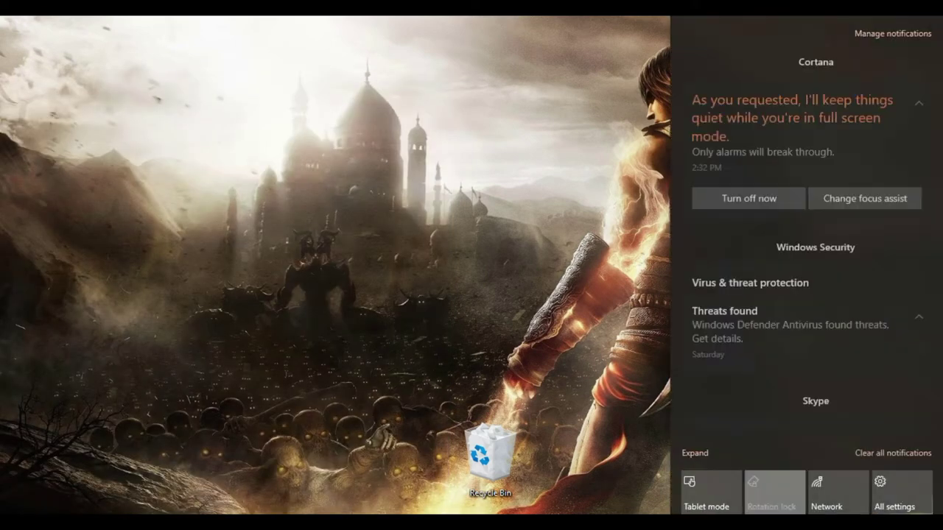
click(904, 451)
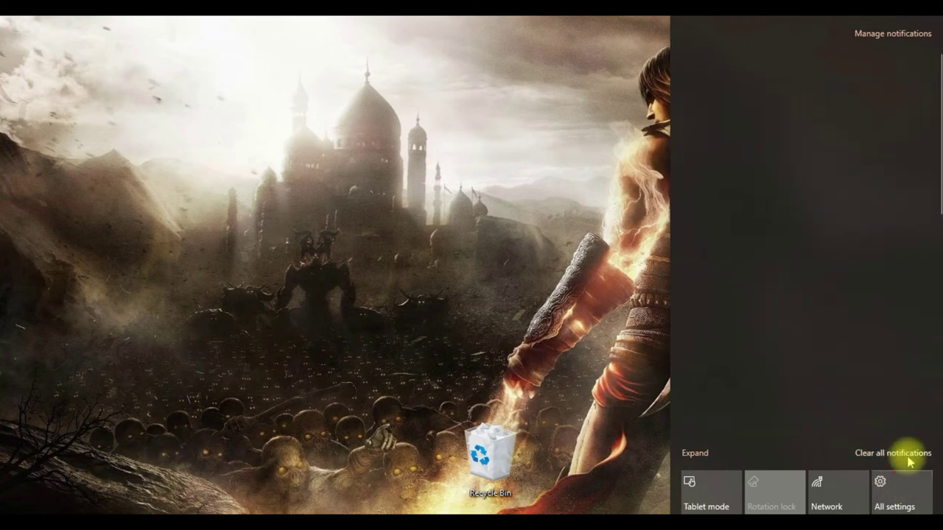
- Show all quick actions, turn on Night light and raise the screen brightness to 100
click(699, 451)
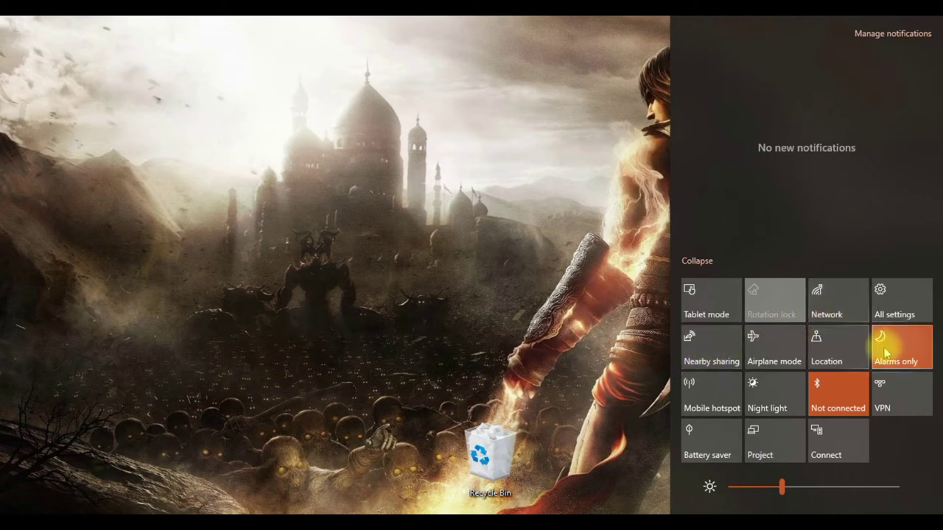
click(765, 405)
drag(789, 497, 907, 504)
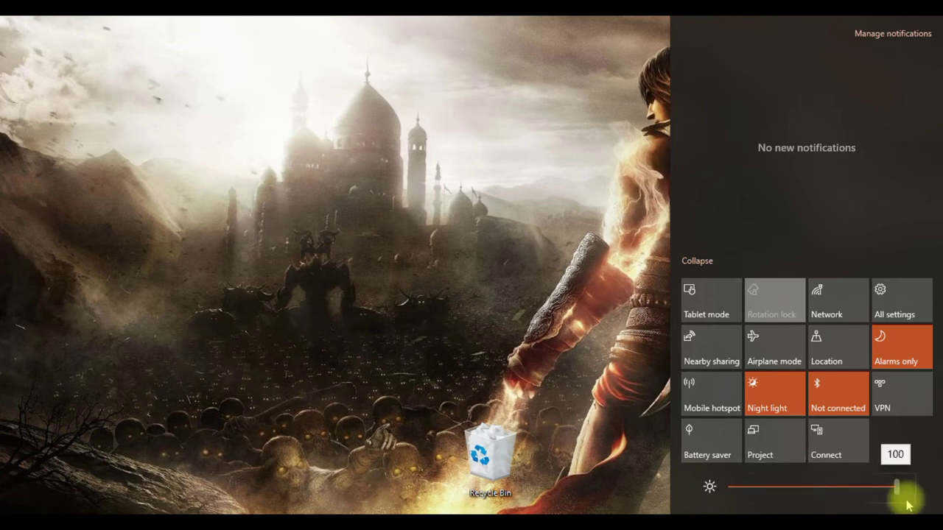
click(435, 188)
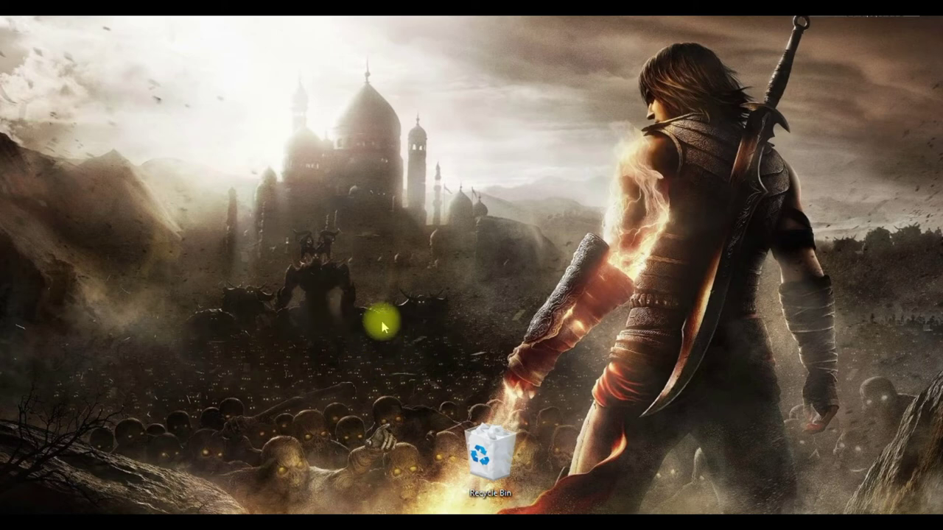
- Open System Configuration by running the msconfig command
key(super+r)
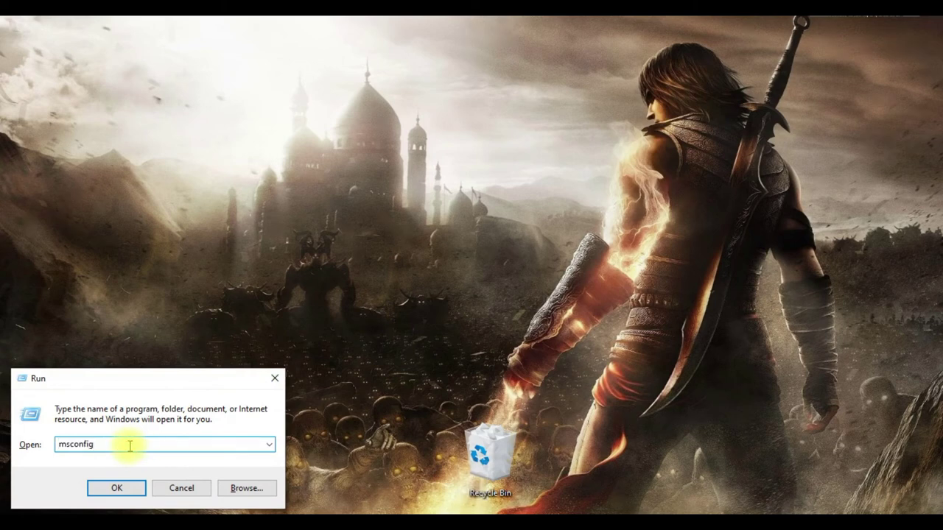
key(ctrl+a)
text(msconfig)
key(Return)
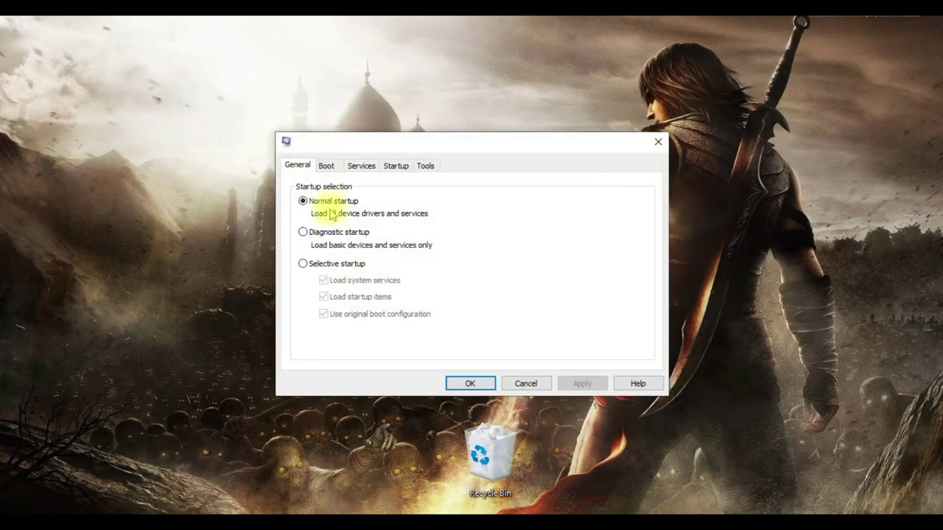
- Try Selective startup, and try the processor and maximum memory limits in the advanced boot options before discarding those limits
click(358, 264)
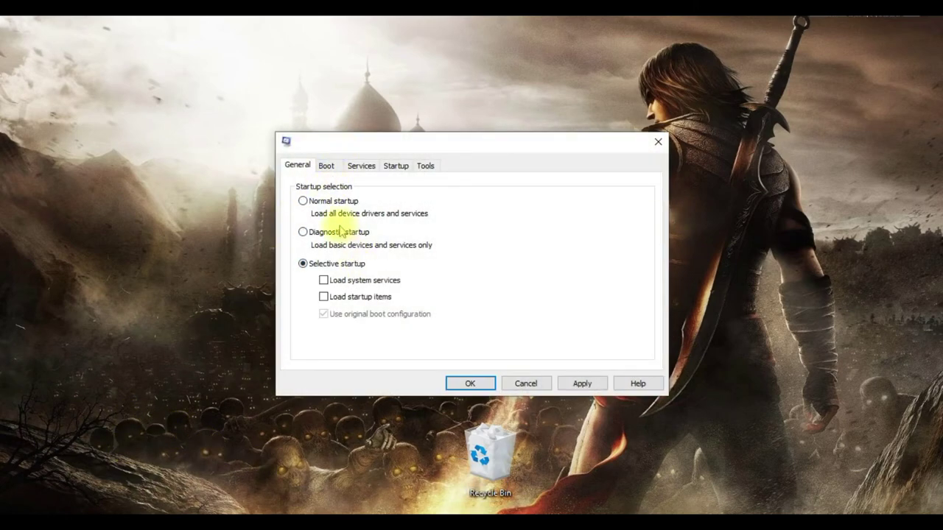
click(327, 167)
click(342, 265)
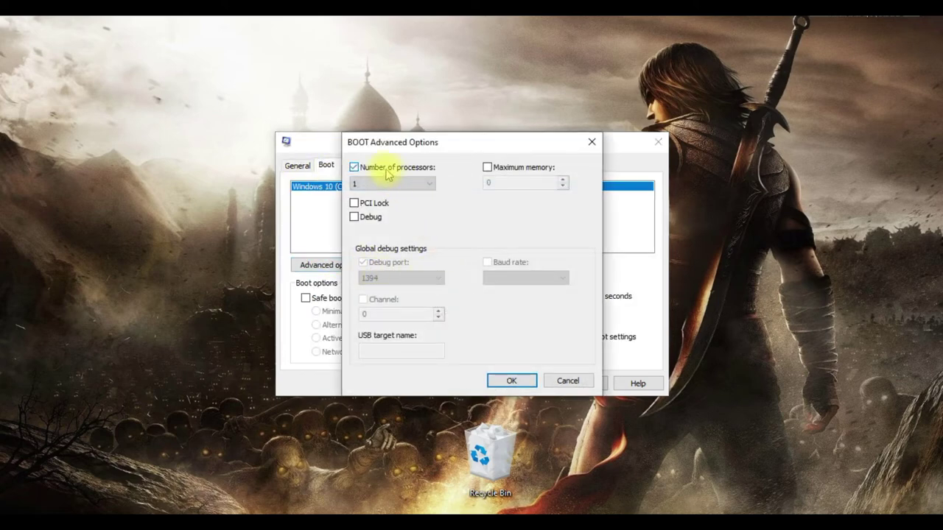
click(525, 169)
click(566, 380)
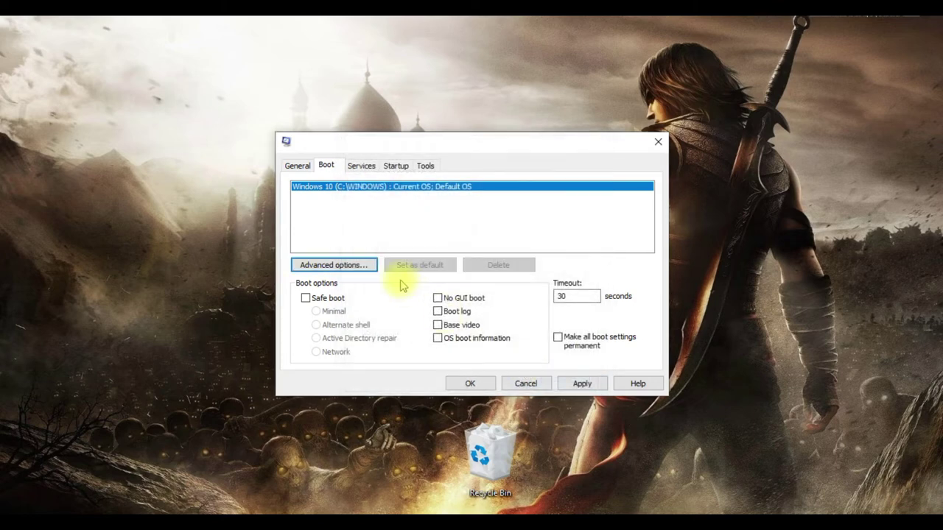
- Look through the list of services in System Configuration
click(361, 165)
scroll(383, 293, down, 2)
scroll(382, 287, down, 5)
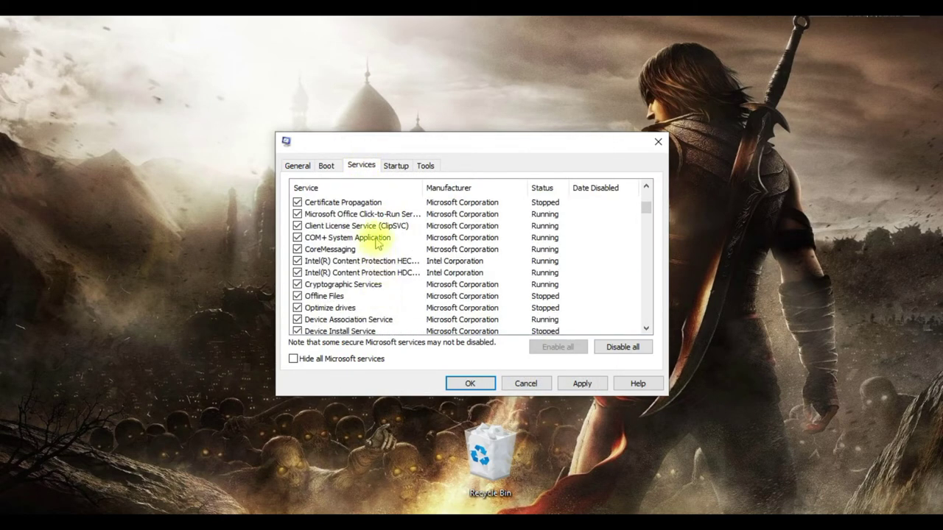
- Open the startup items in Task Manager, disable CCXProcess at startup and close Task Manager
click(395, 166)
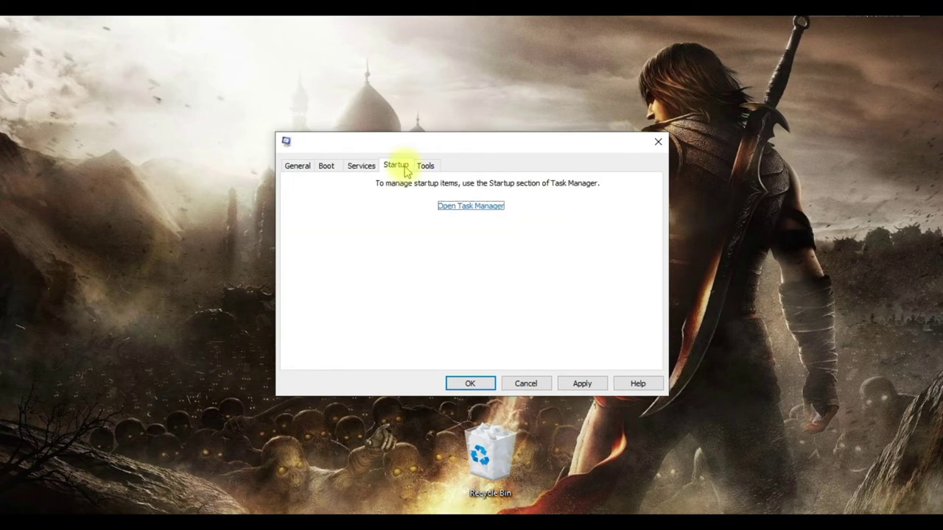
click(480, 212)
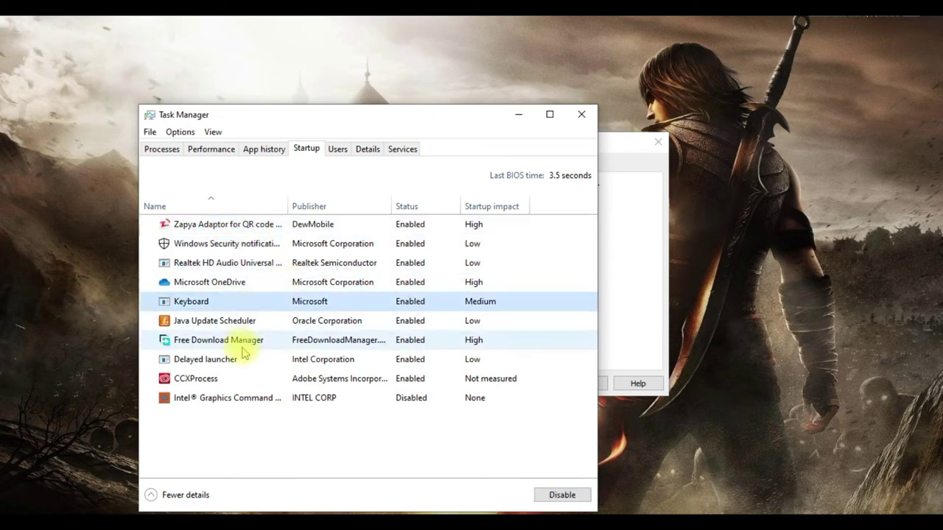
click(298, 343)
click(269, 322)
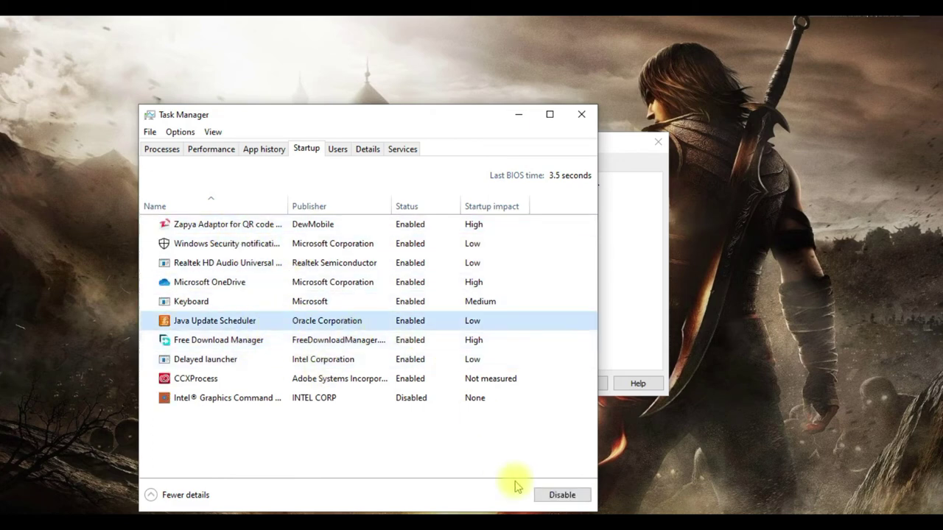
click(221, 378)
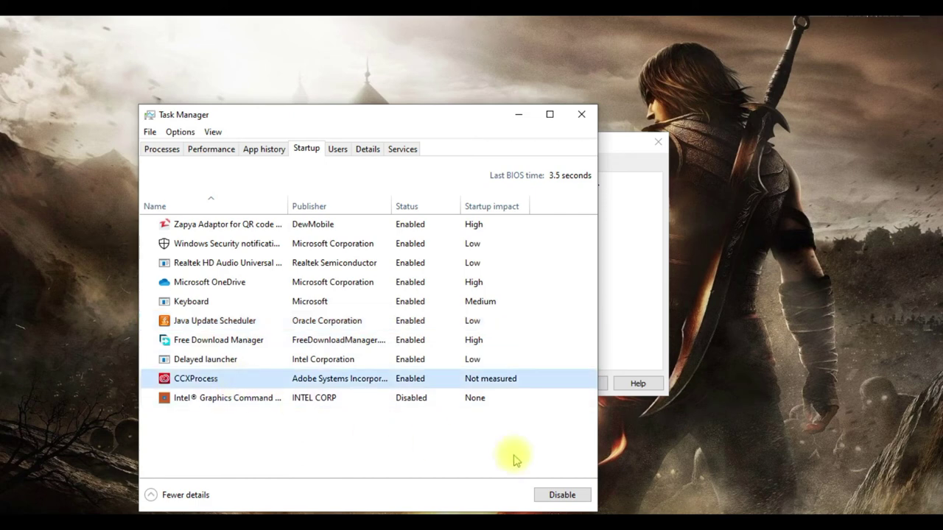
click(564, 496)
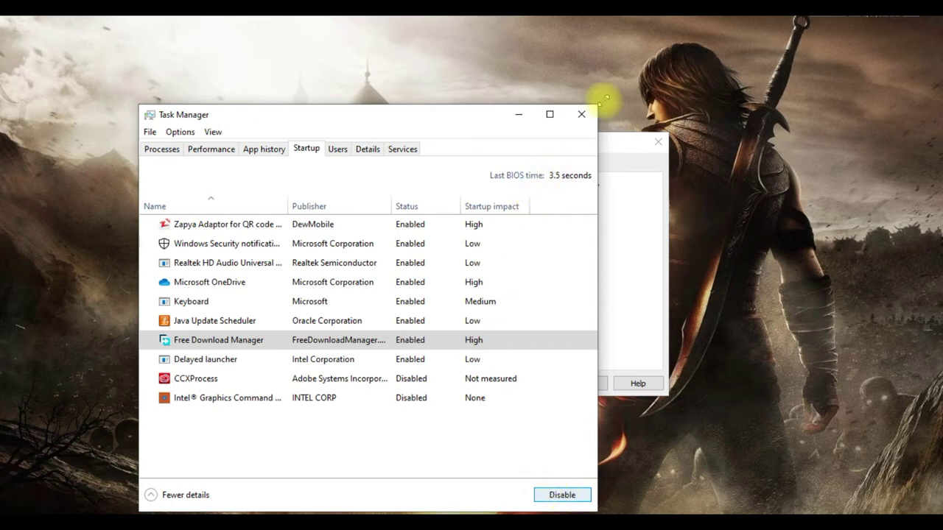
click(581, 114)
- Look through the system tools listed in System Configuration, including Resource Monitor and Task Manager
click(425, 166)
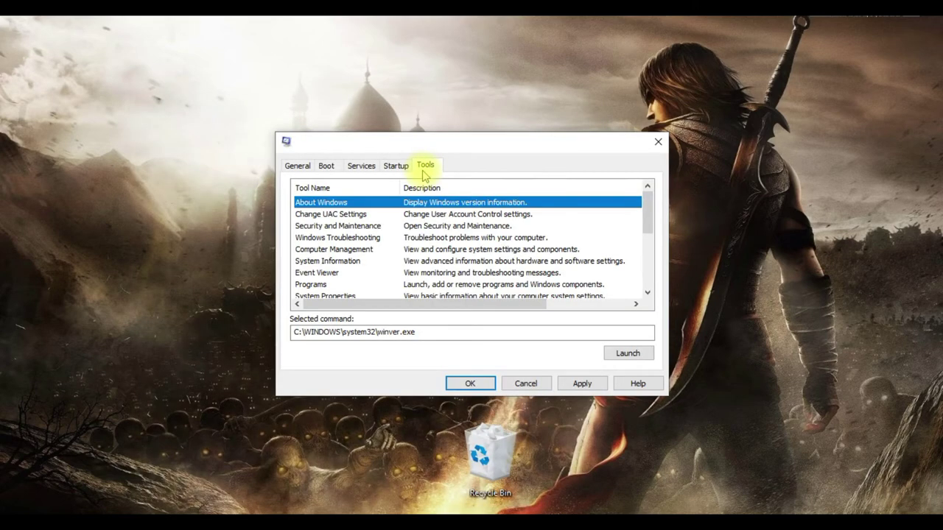
scroll(444, 225, down, 4)
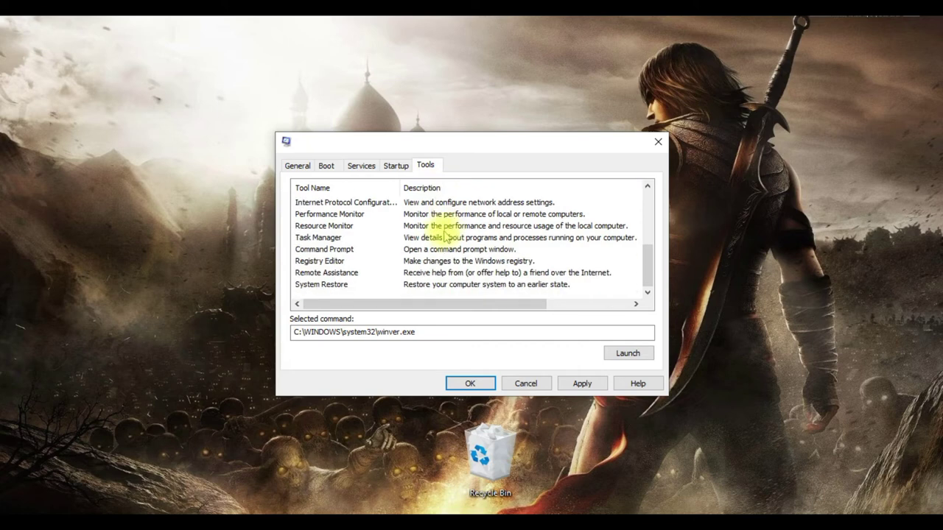
click(353, 226)
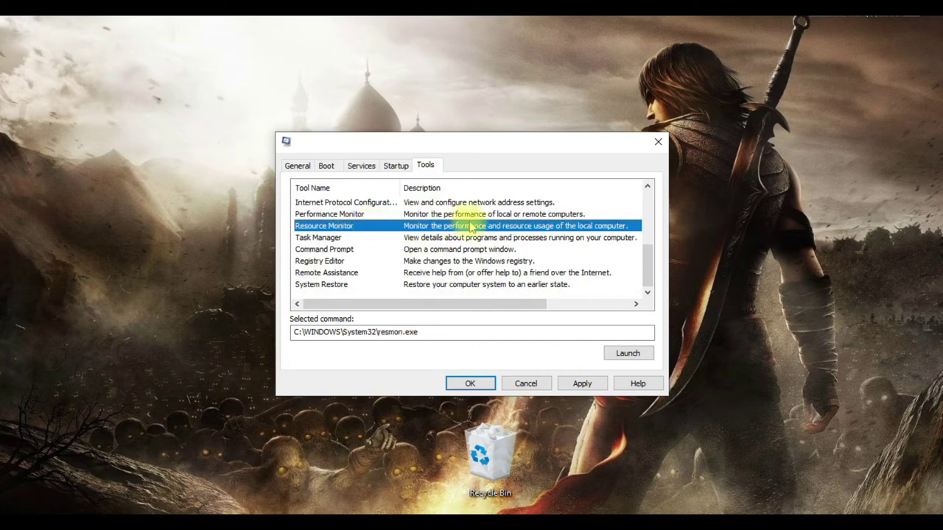
scroll(428, 234, up, 4)
scroll(353, 241, down, 4)
click(325, 238)
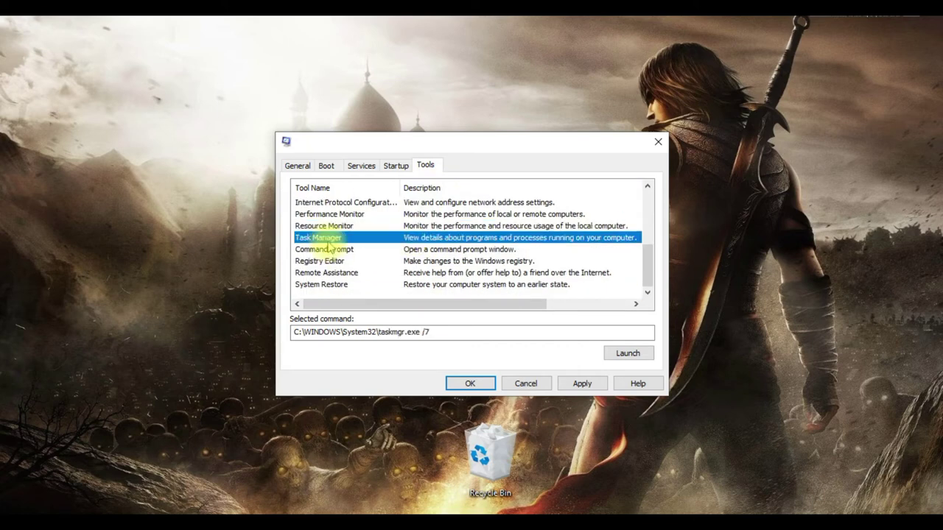
- Launch Command Prompt from the tools list and close it with the exit command
click(396, 250)
click(627, 355)
drag(527, 144, 538, 63)
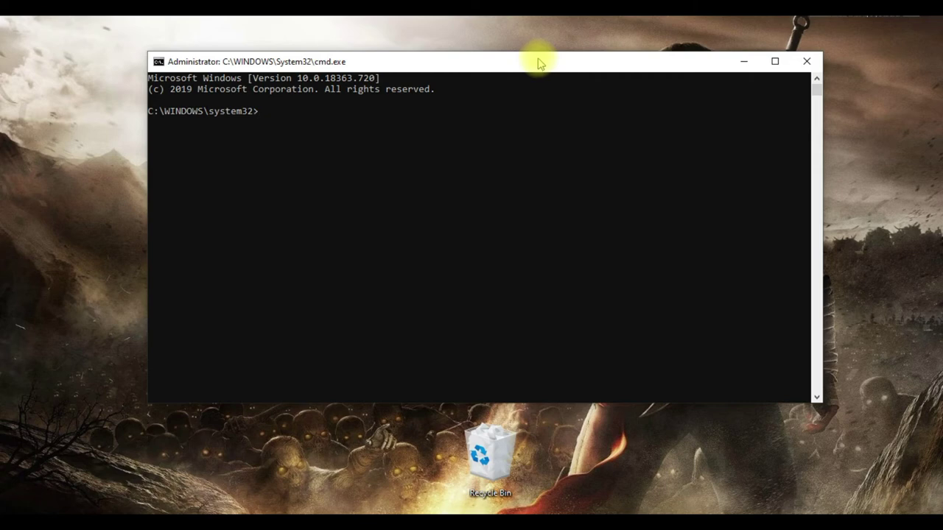
text(exit)
key(Return)
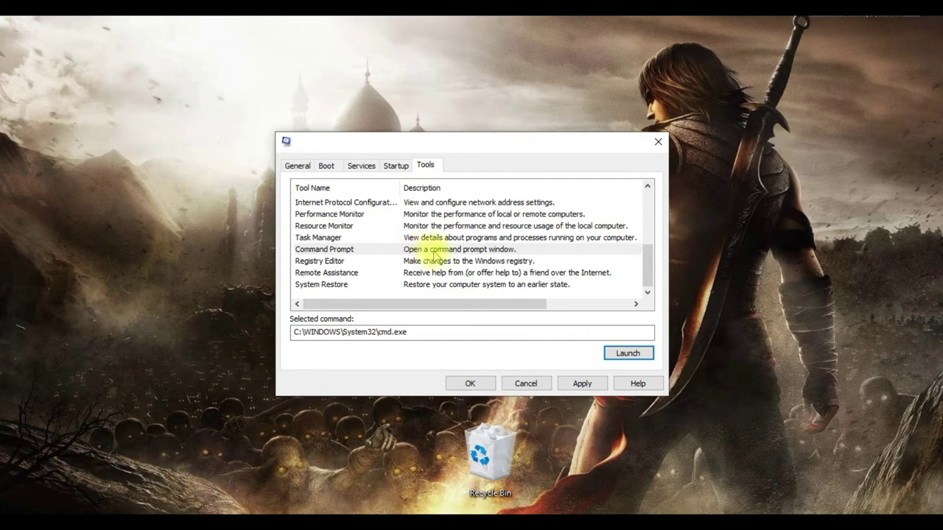
- Launch About Windows to view the version information, and close System Configuration without saving its changes
scroll(438, 254, up, 4)
click(374, 202)
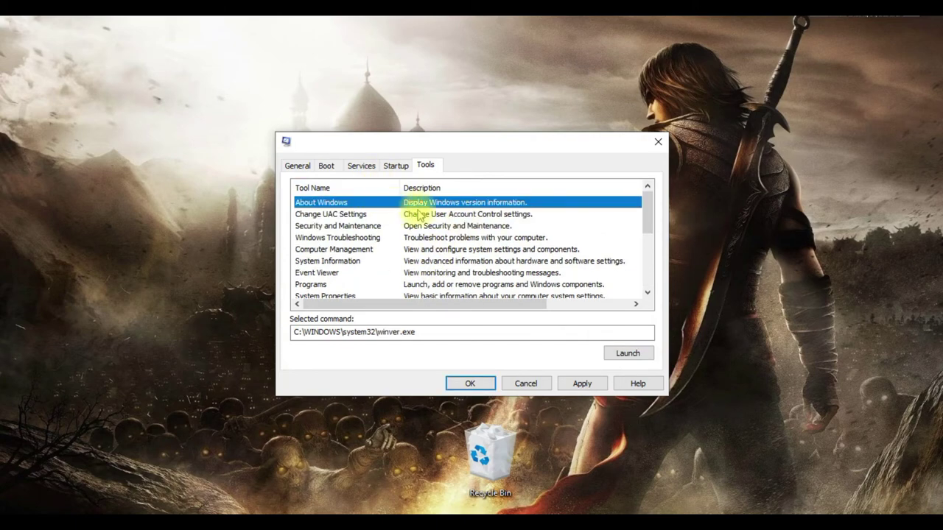
click(627, 353)
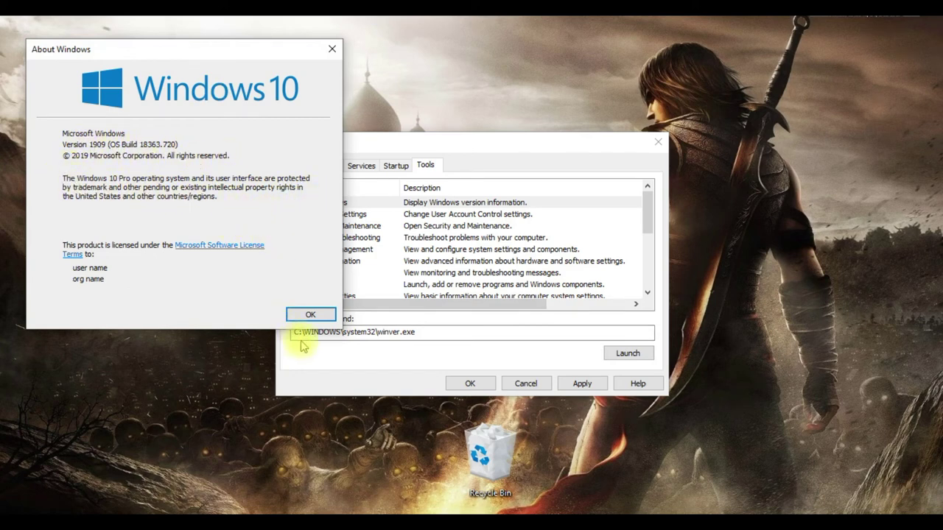
click(311, 315)
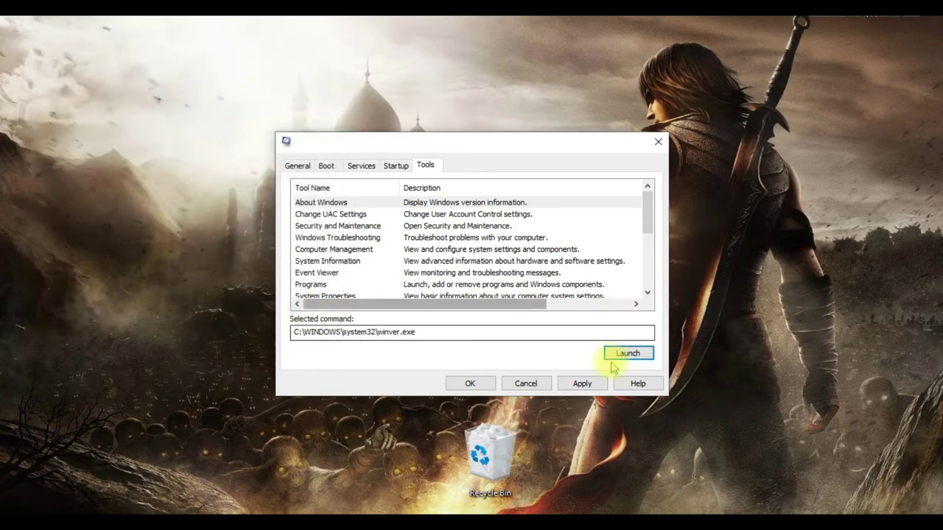
click(526, 384)
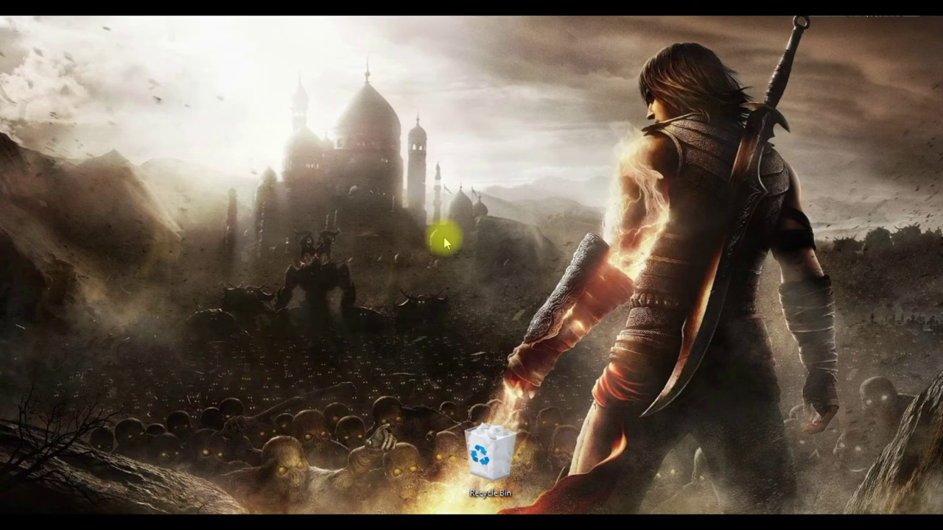
- Start creating a new shortcut on the desktop and browse for its target item
right_click(345, 160)
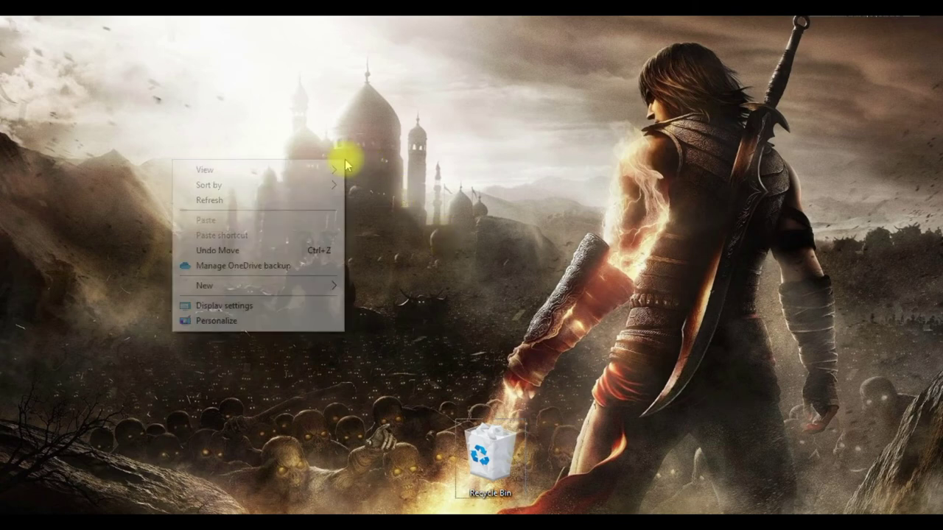
mouse_move(273, 295)
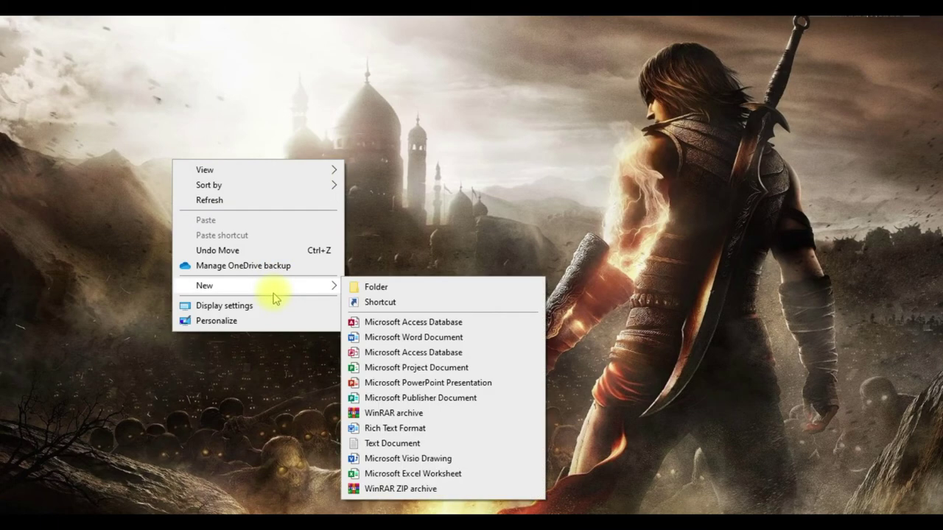
click(408, 302)
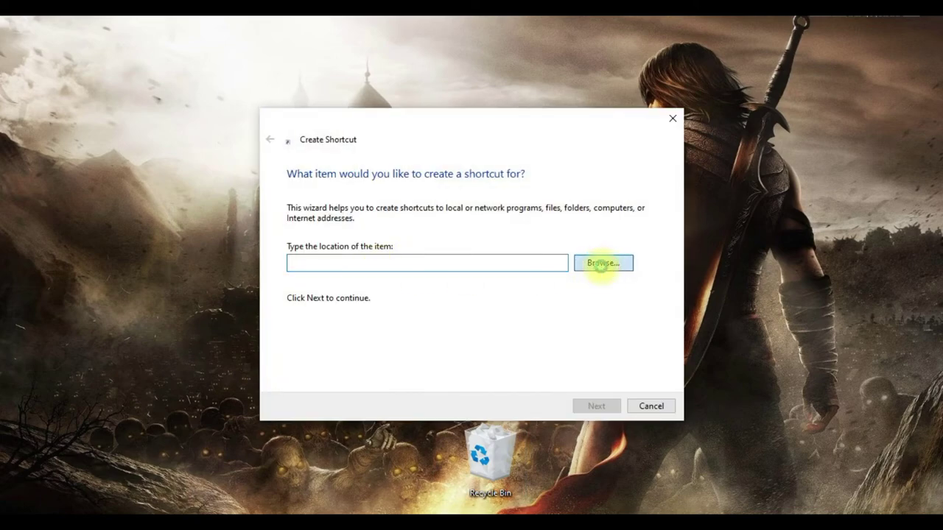
click(603, 264)
- Look through the Libraries tree and the contents of the Pictures library for a shortcut target, and collapse Libraries again
click(377, 277)
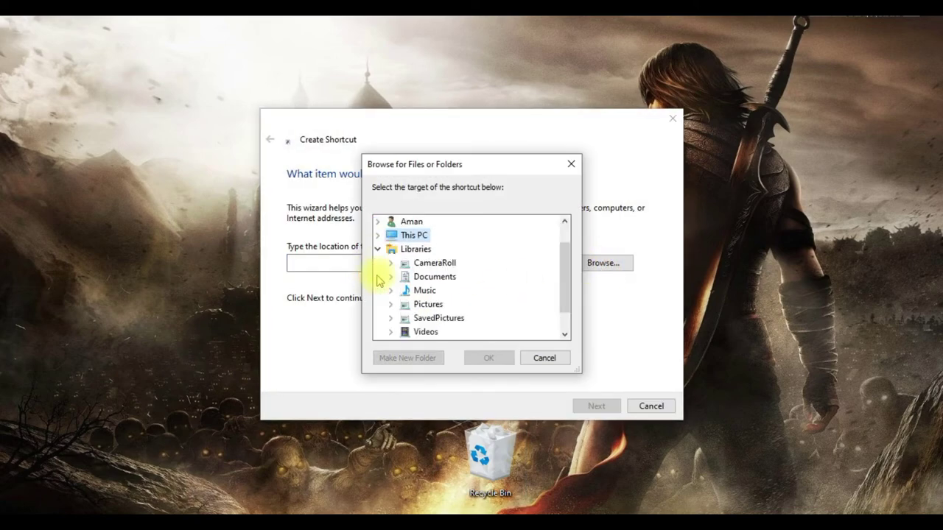
scroll(412, 283, down, 1)
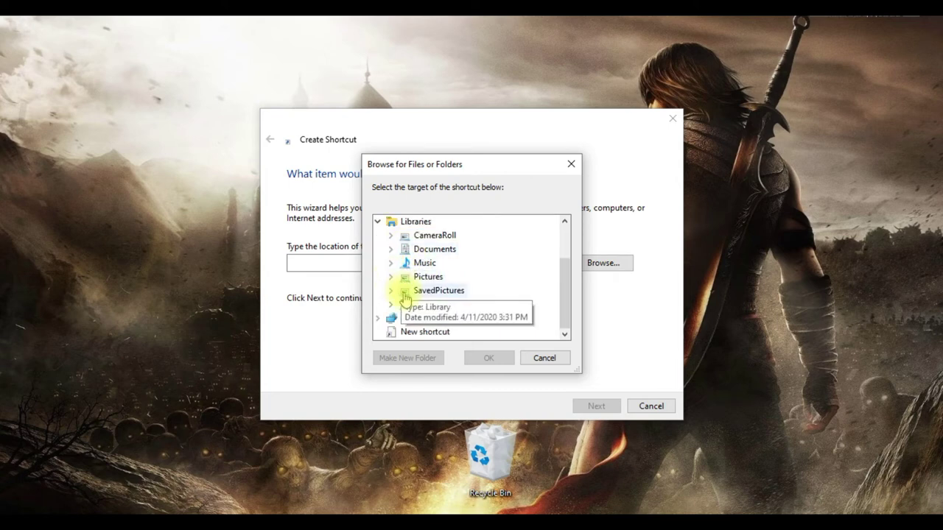
click(391, 279)
scroll(442, 291, down, 1)
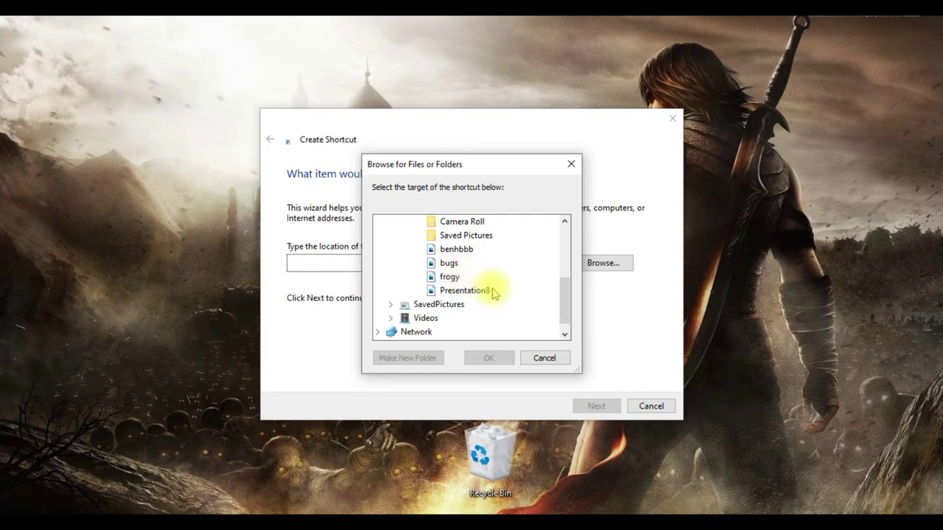
scroll(491, 298, up, 1)
click(404, 249)
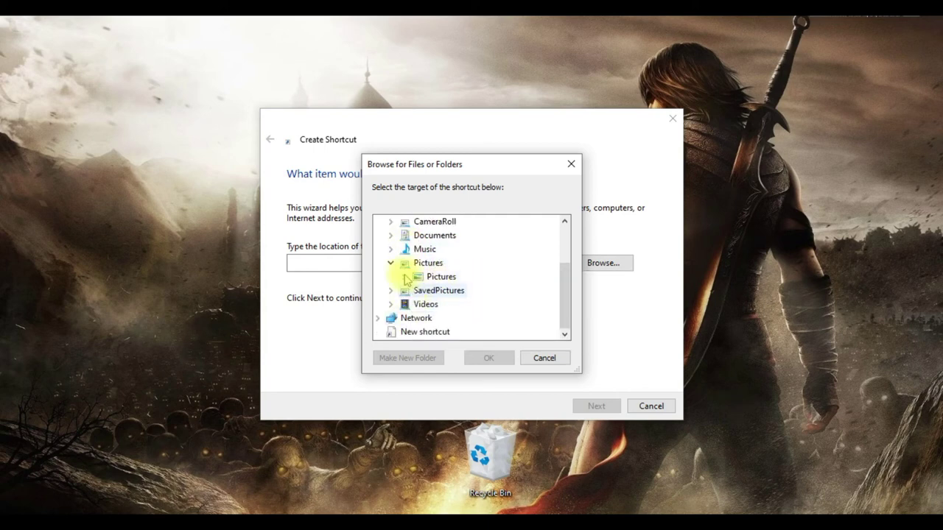
click(392, 265)
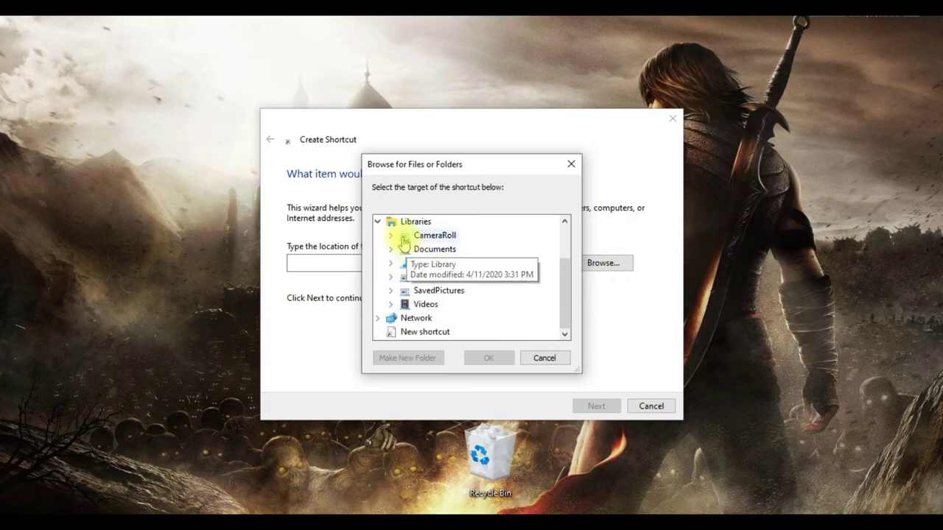
click(378, 221)
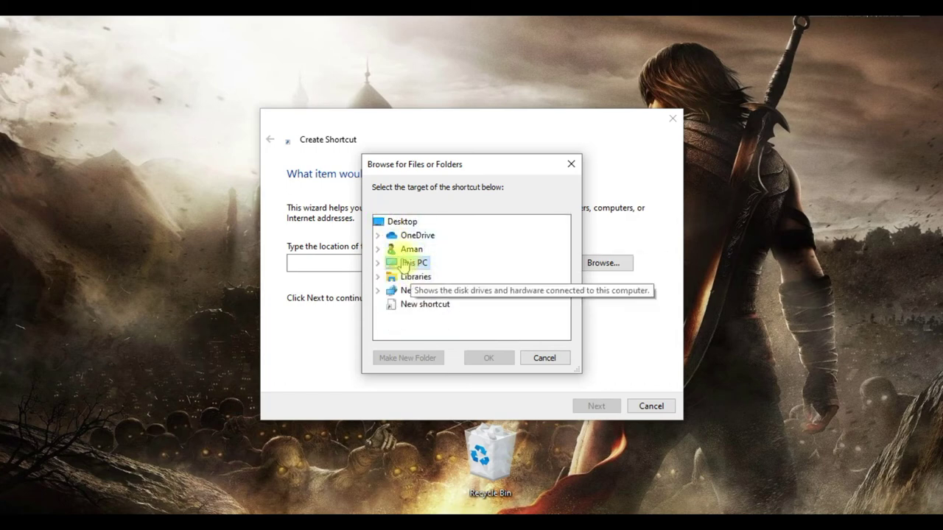
- Choose the Downloads folder inside the user's profile folder as the target and finish the shortcut with the name Downloads
double_click(398, 249)
scroll(435, 271, down, 4)
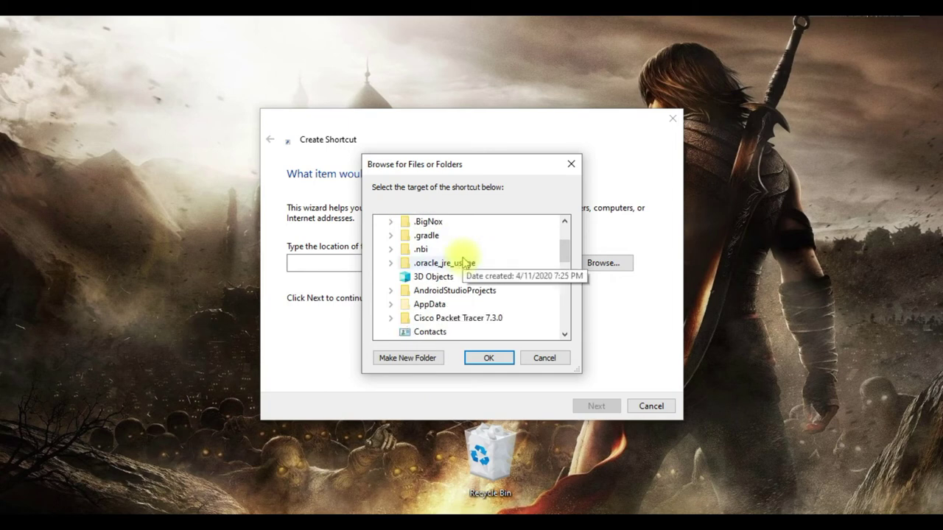
double_click(433, 263)
click(501, 359)
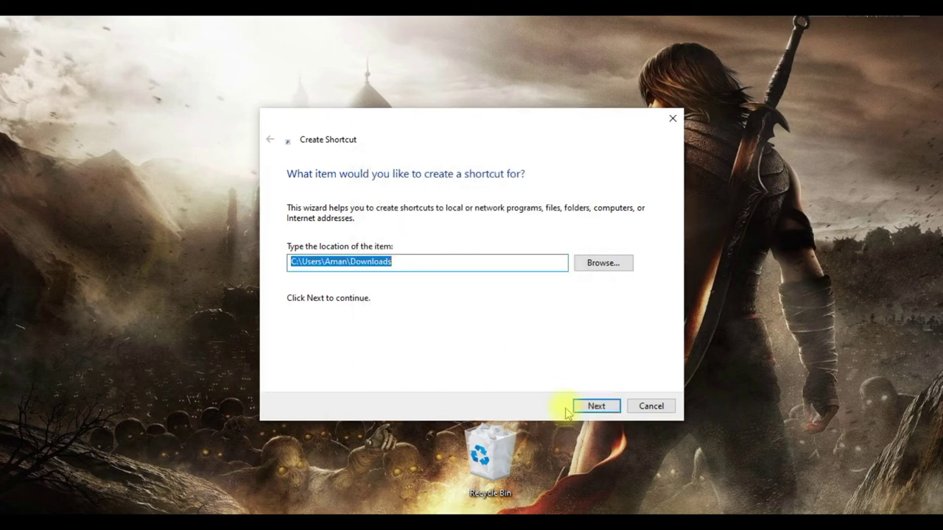
click(592, 406)
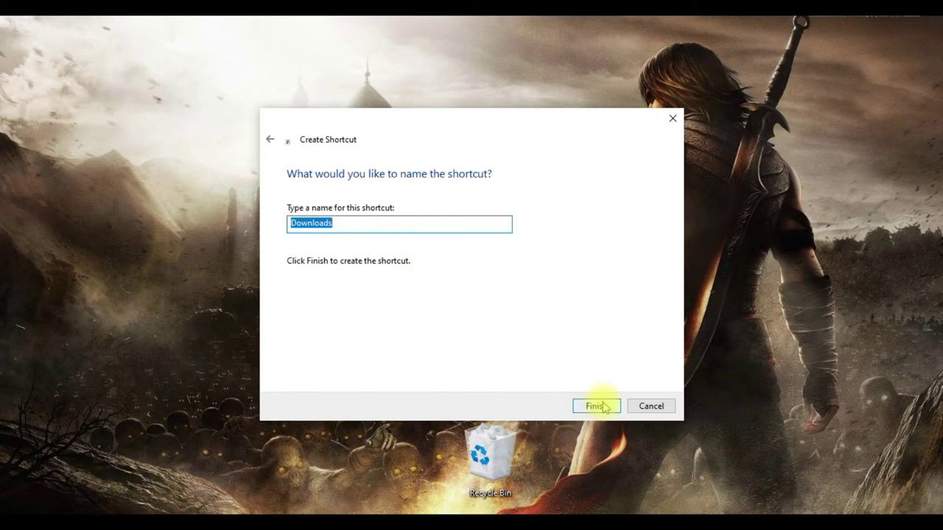
click(604, 407)
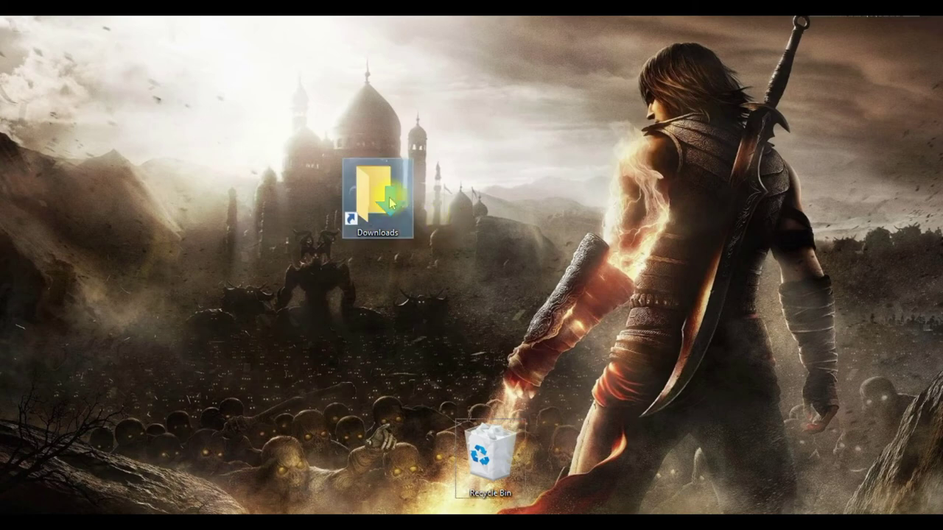
- Open the properties of the Downloads shortcut and check its target, general information and advanced attributes without changing them
right_click(389, 221)
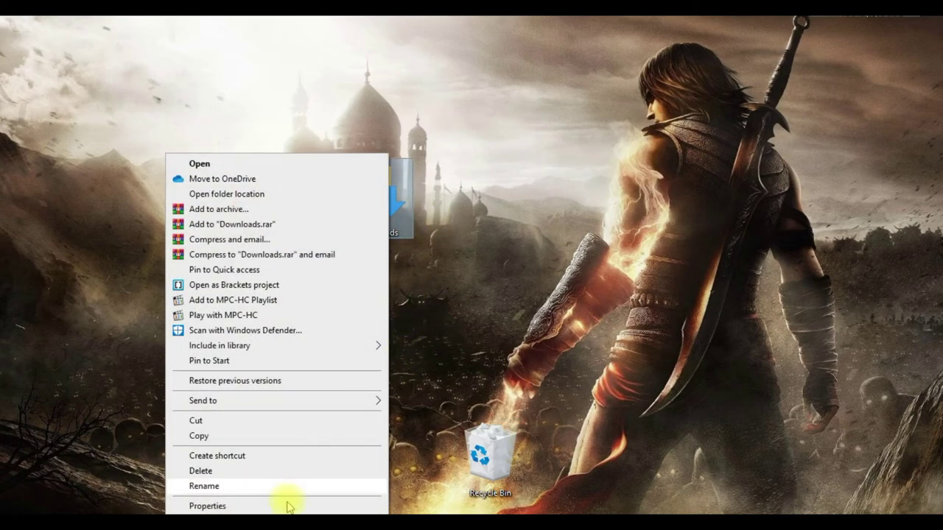
click(209, 506)
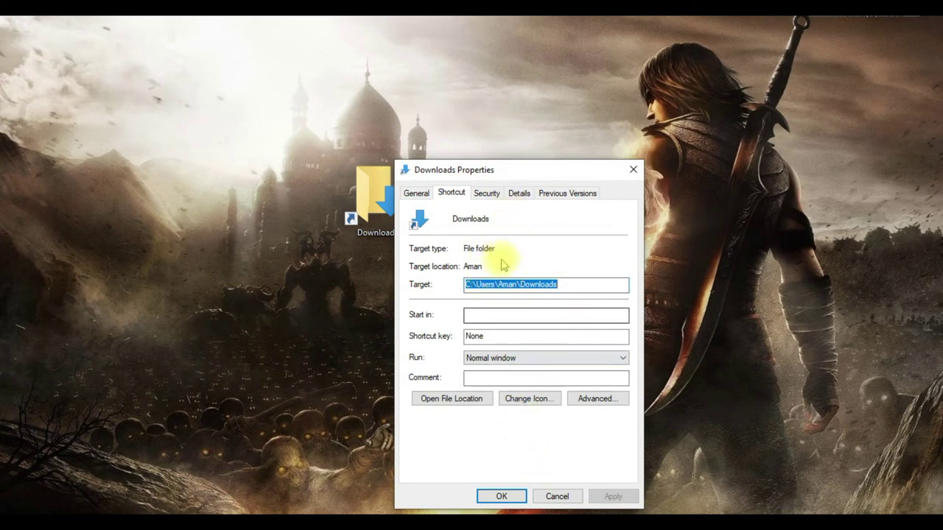
click(500, 496)
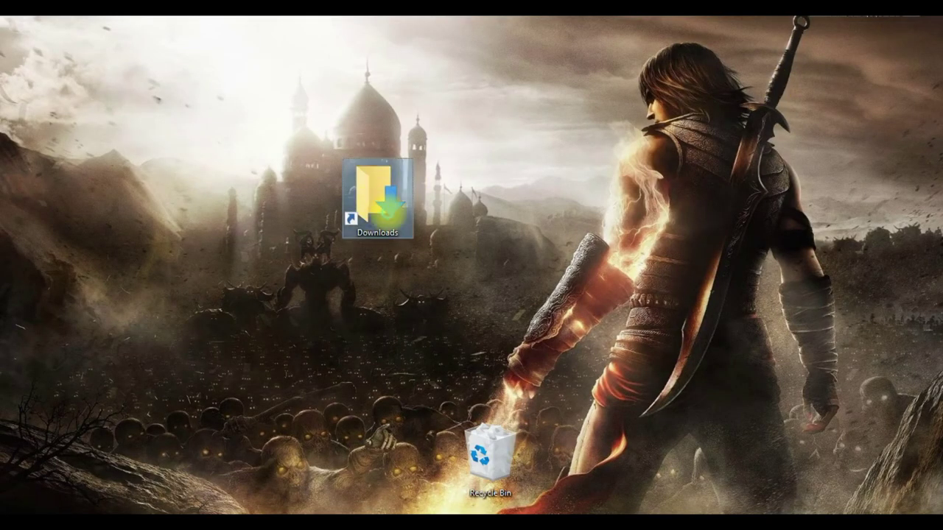
right_click(379, 203)
click(234, 505)
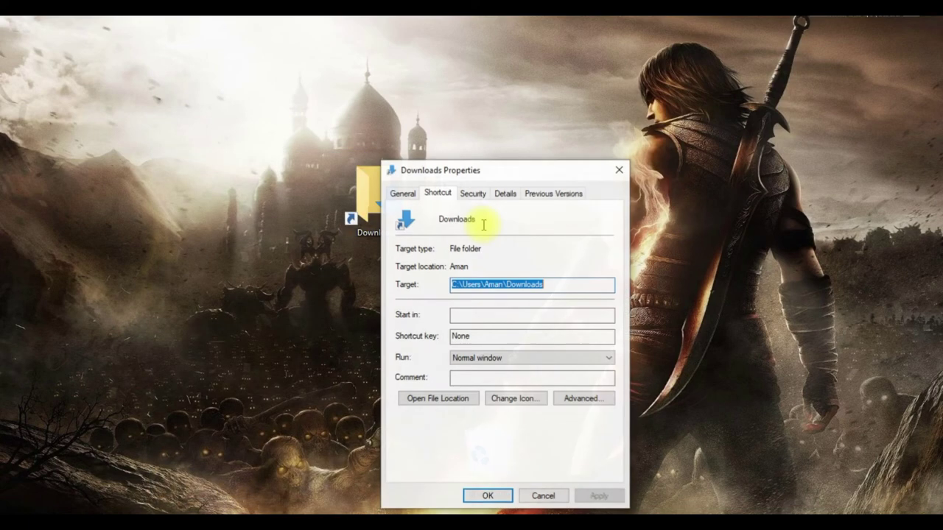
click(405, 195)
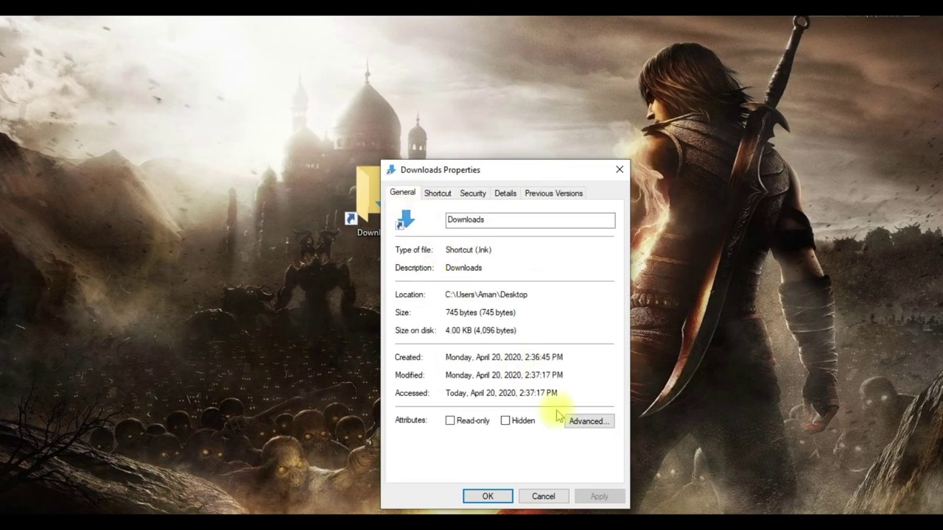
click(589, 422)
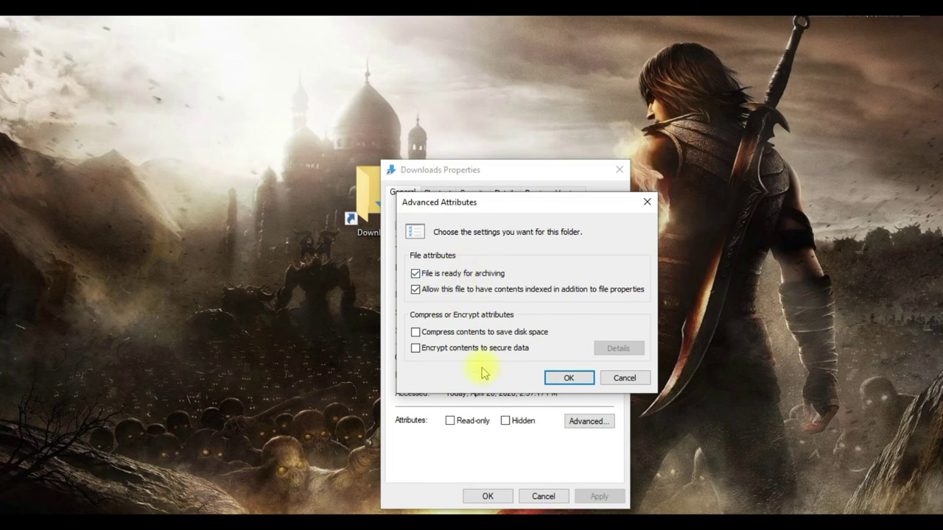
click(622, 378)
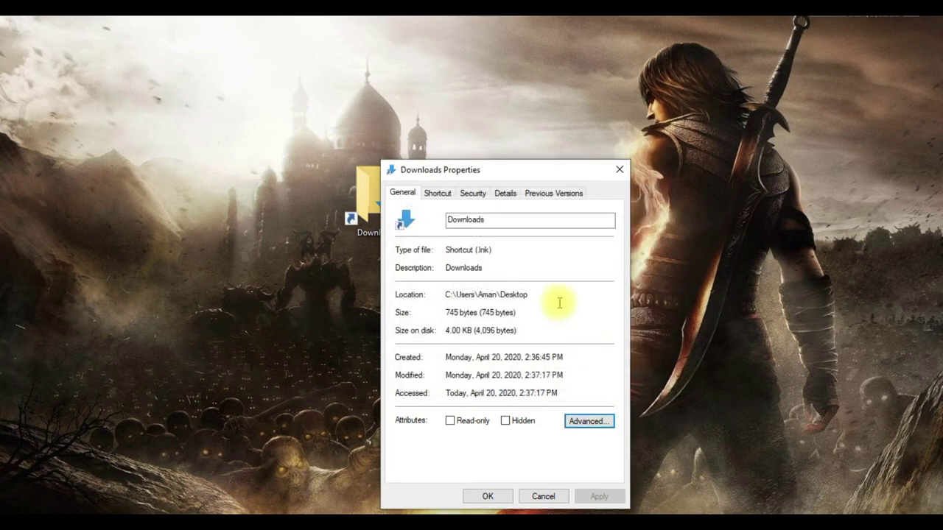
- Look through the remaining property pages of the Downloads shortcut without changing anything, and delete the shortcut from the desktop
click(440, 193)
click(475, 193)
click(501, 193)
click(543, 194)
click(501, 194)
click(543, 496)
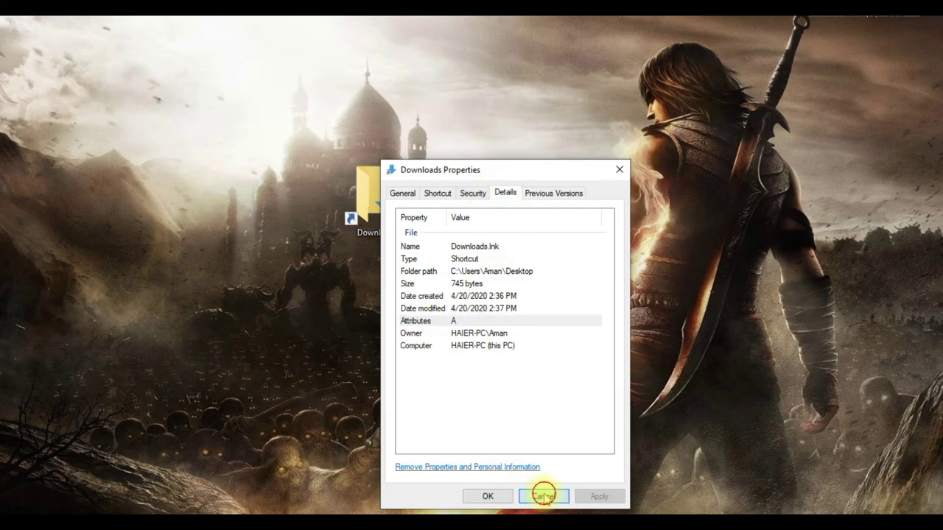
key(Delete)
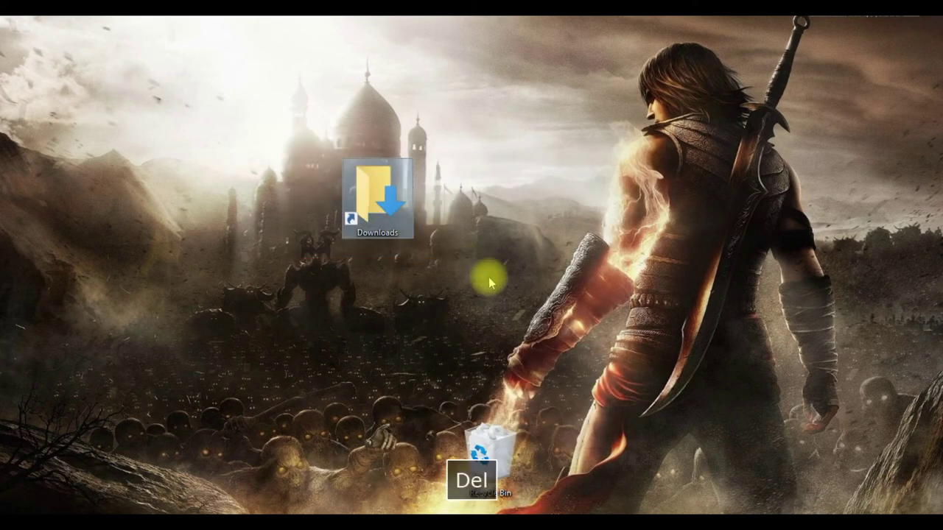
- Open the personalization settings from the desktop and look through the High contrast options, from the theme choice to the related settings
right_click(218, 173)
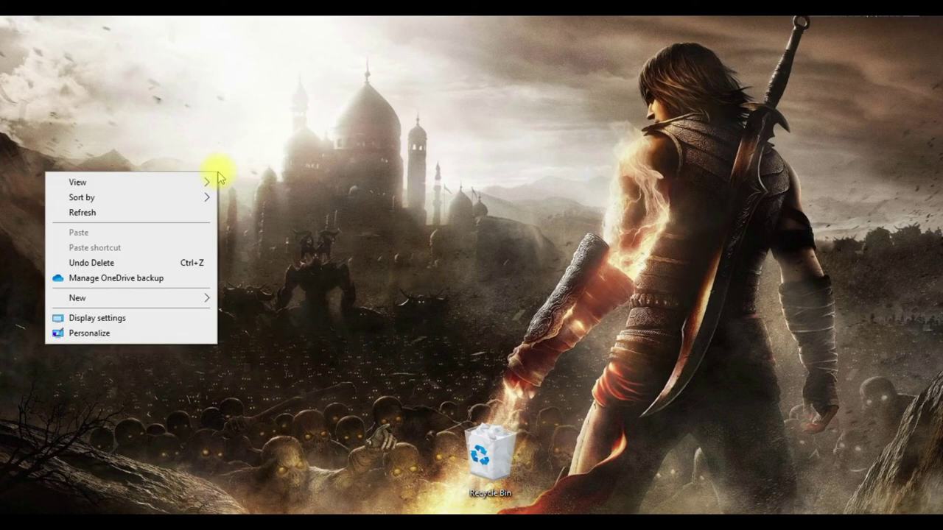
click(150, 332)
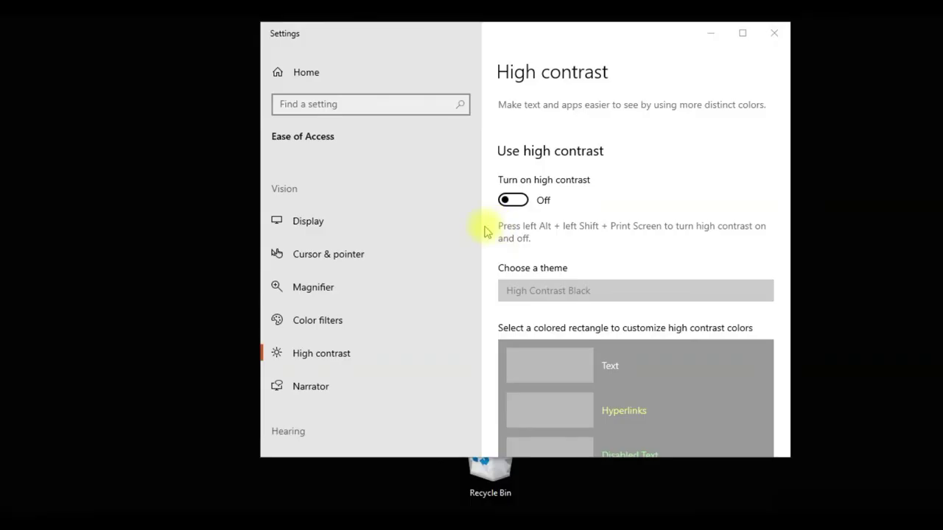
scroll(572, 284, down, 5)
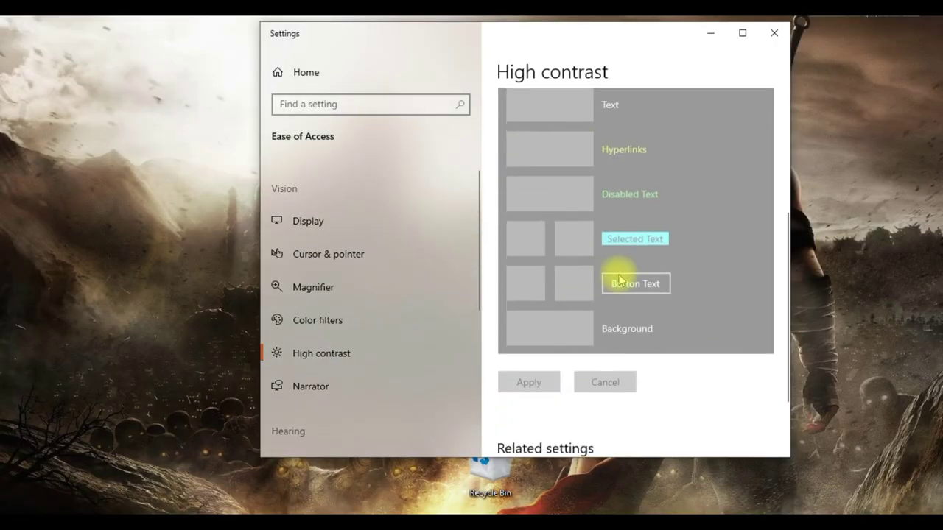
scroll(594, 271, up, 5)
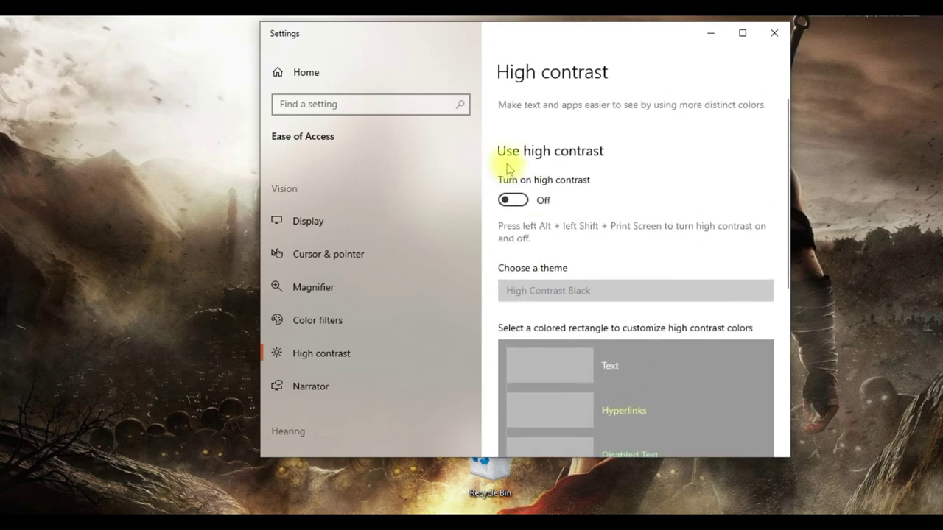
scroll(572, 305, down, 5)
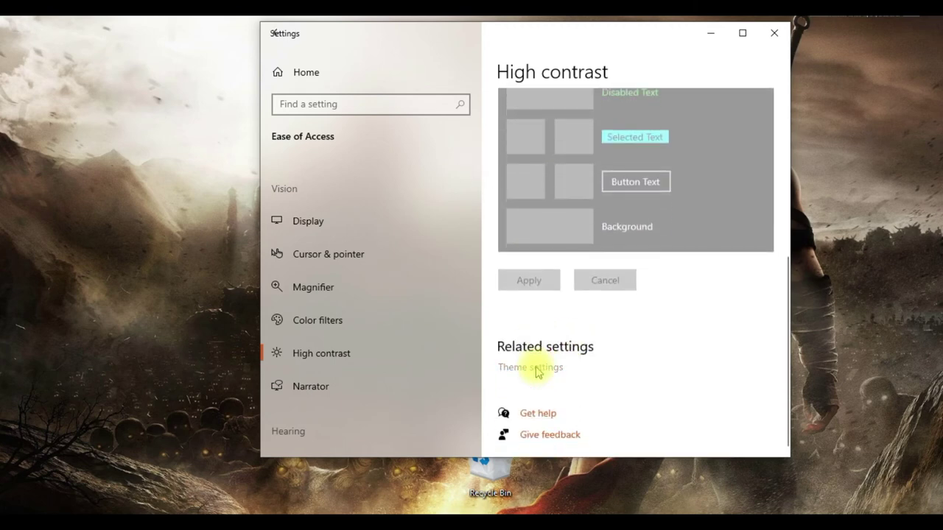
- Go to the related theme settings and look through the current theme's background, color, sounds, mouse cursor and available themes
click(536, 368)
scroll(602, 339, down, 1)
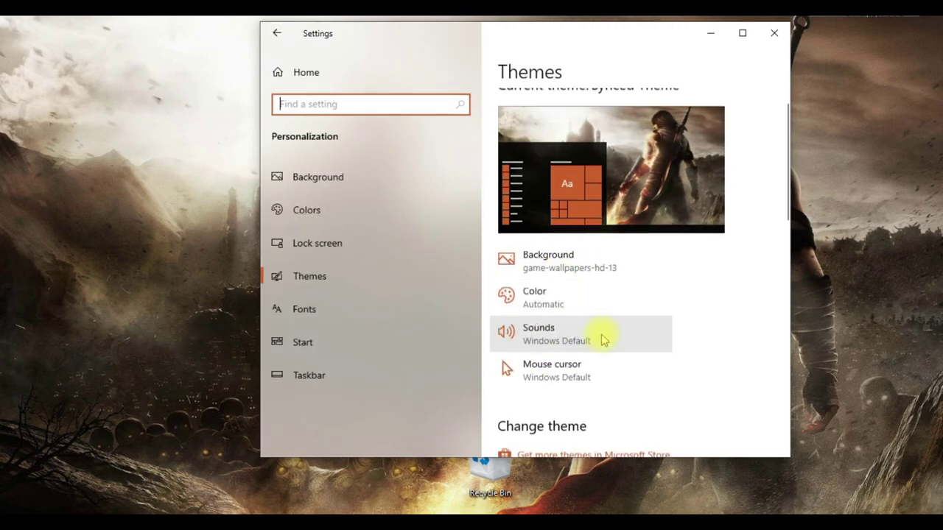
scroll(602, 340, down, 4)
scroll(600, 324, up, 2)
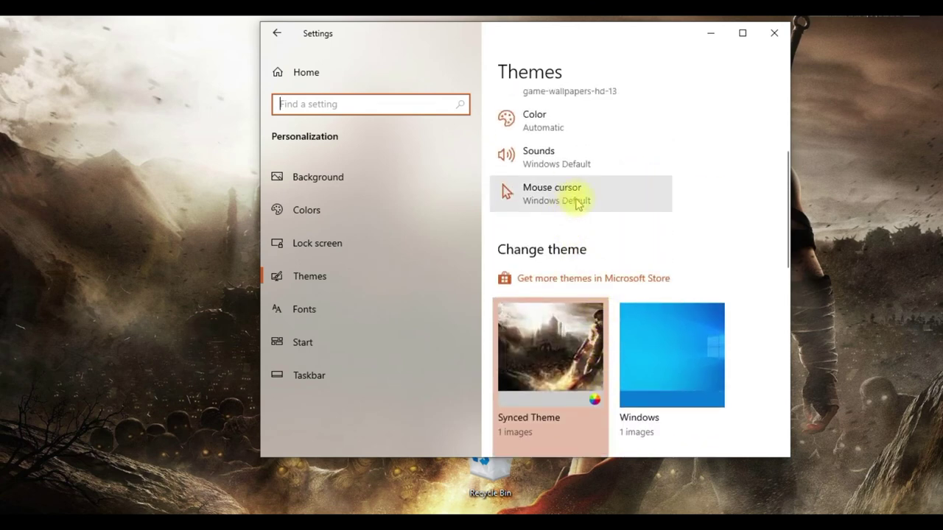
scroll(577, 204, up, 1)
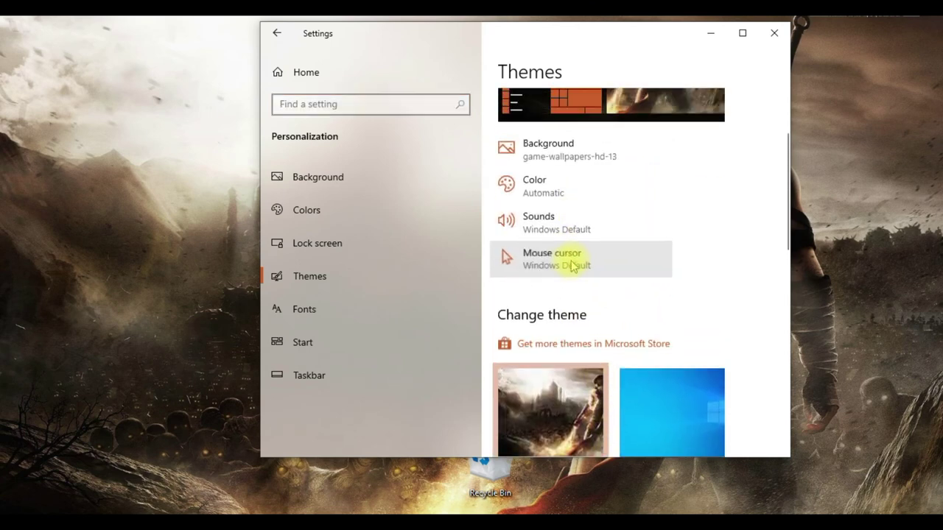
- Open the theme's mouse cursor properties, check the pointer motion and visibility options, and return to the pointer schemes
click(610, 260)
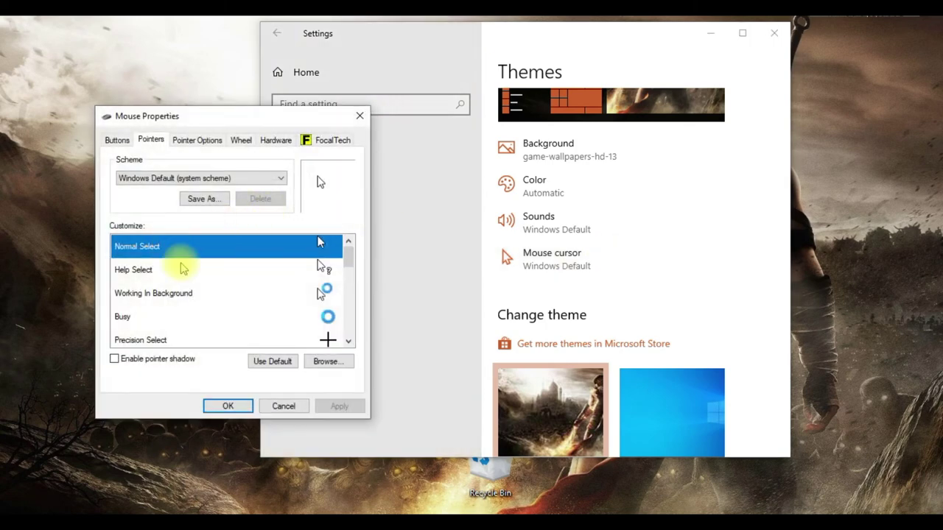
click(197, 141)
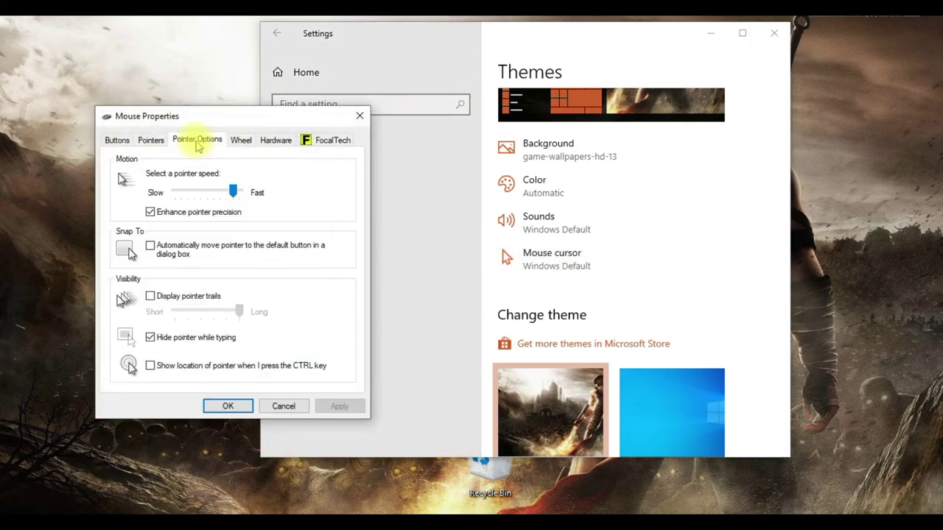
click(151, 140)
- Try the Windows Inverted (large), Windows Black (extra large) and Windows Black pointer schemes, and switch back to Windows Default
click(274, 178)
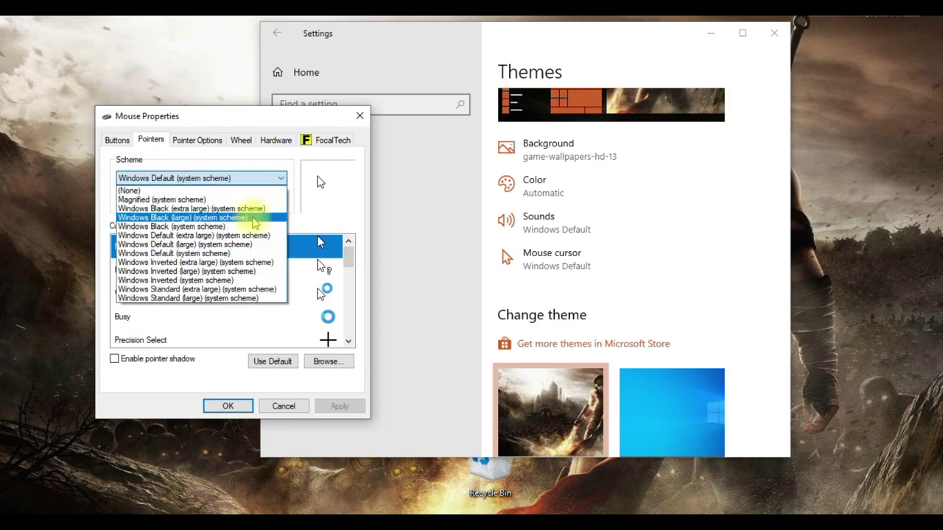
click(241, 271)
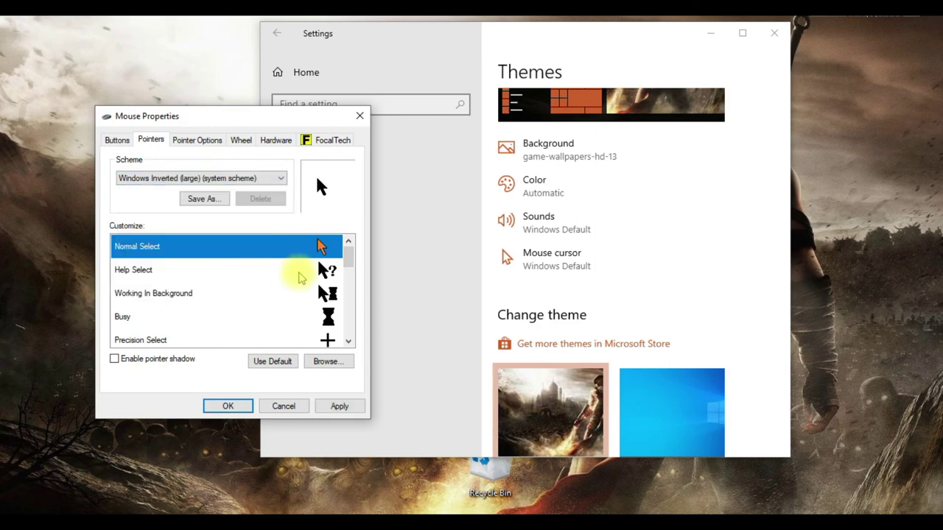
click(204, 180)
click(210, 210)
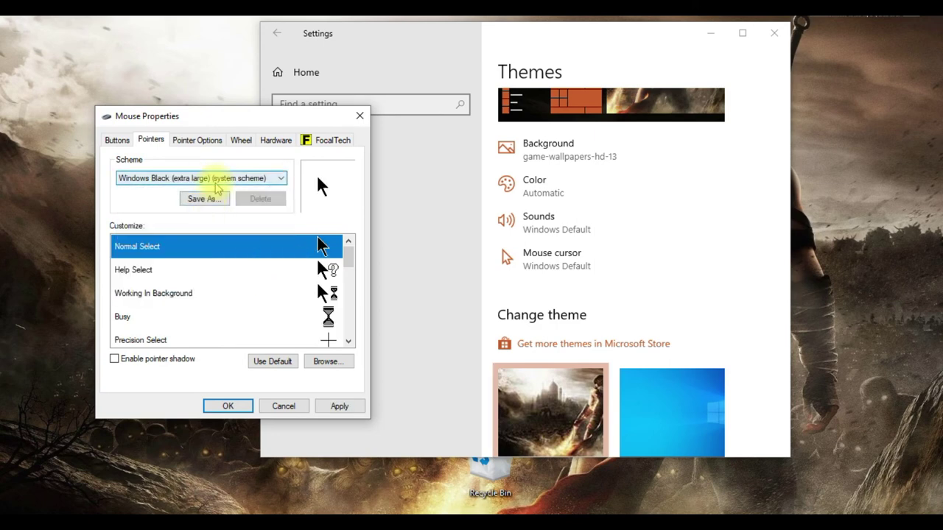
click(210, 181)
click(210, 226)
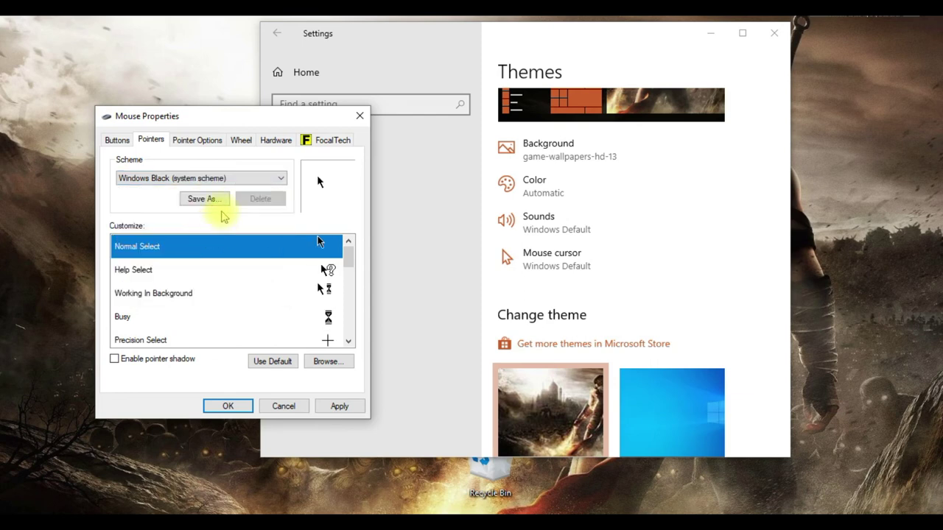
click(225, 180)
click(211, 253)
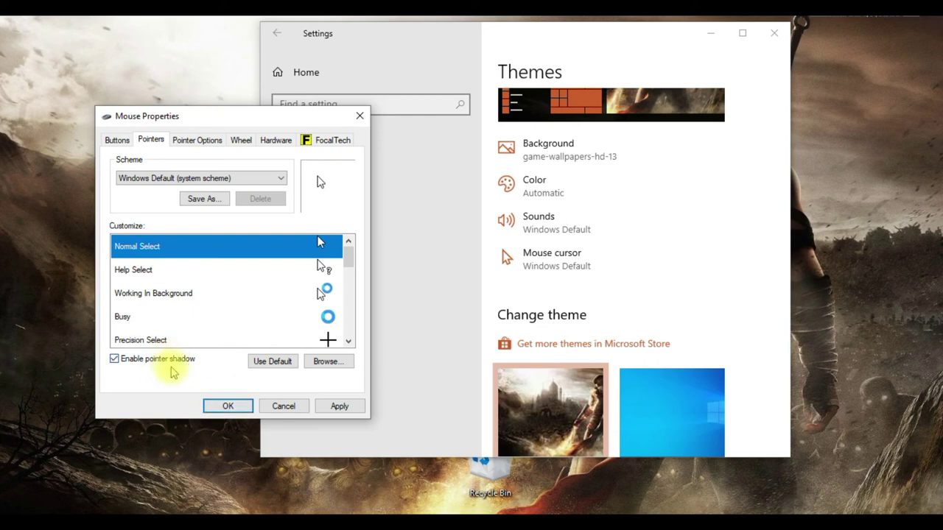
- Enable showing the pointer location with the CTRL key, and try pointer trails at a shorter length before turning them off
click(196, 140)
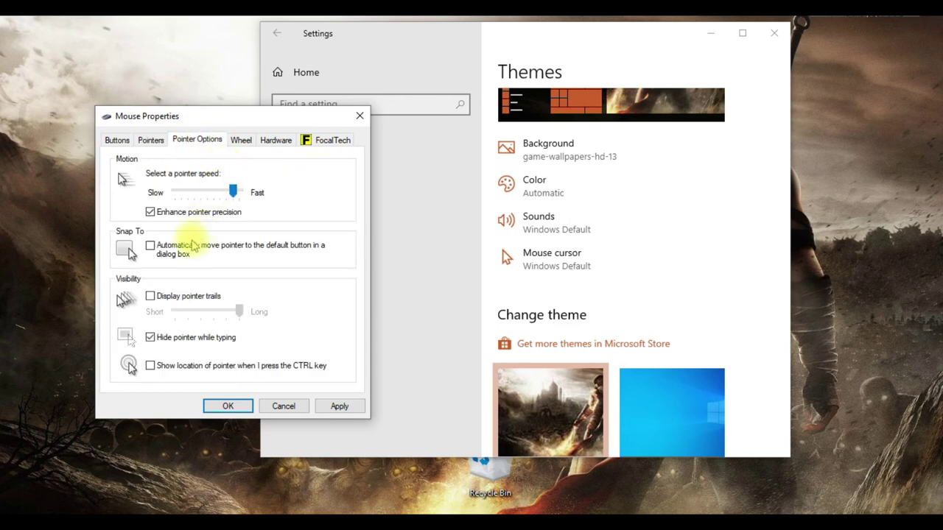
click(149, 246)
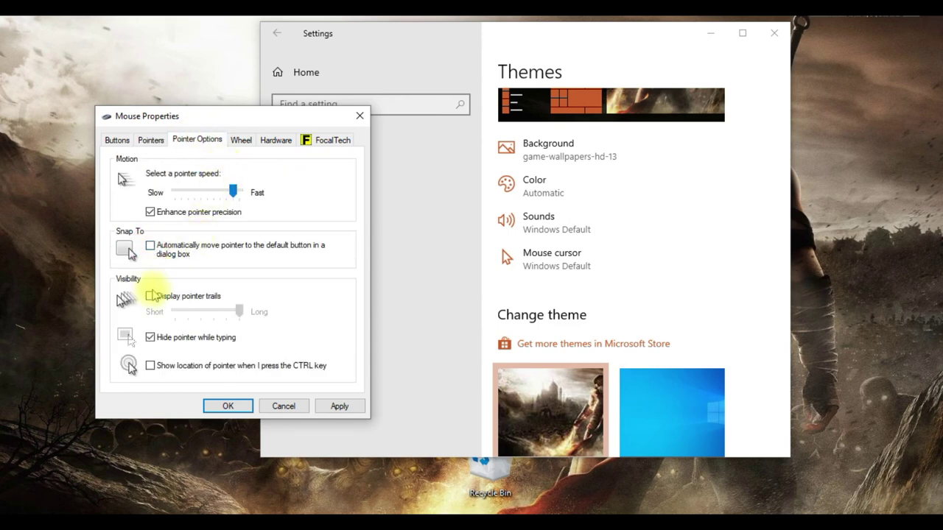
click(150, 297)
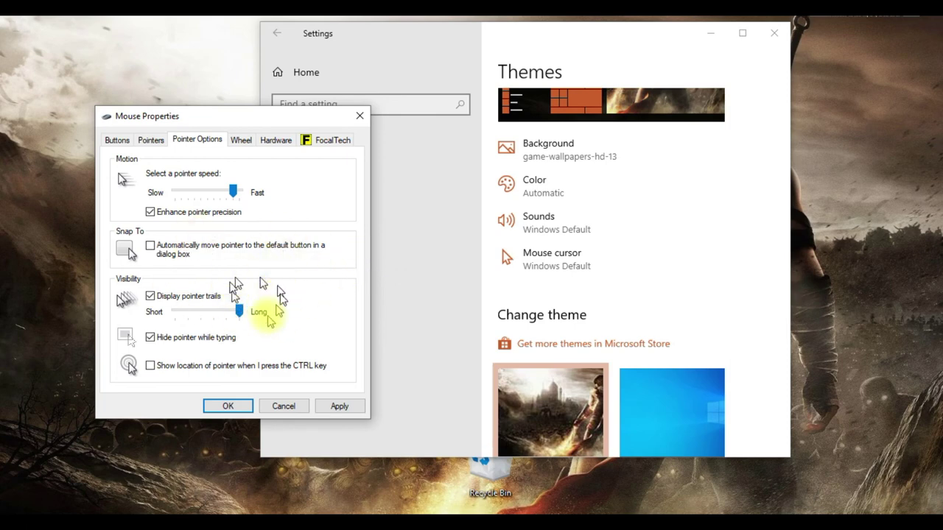
click(158, 366)
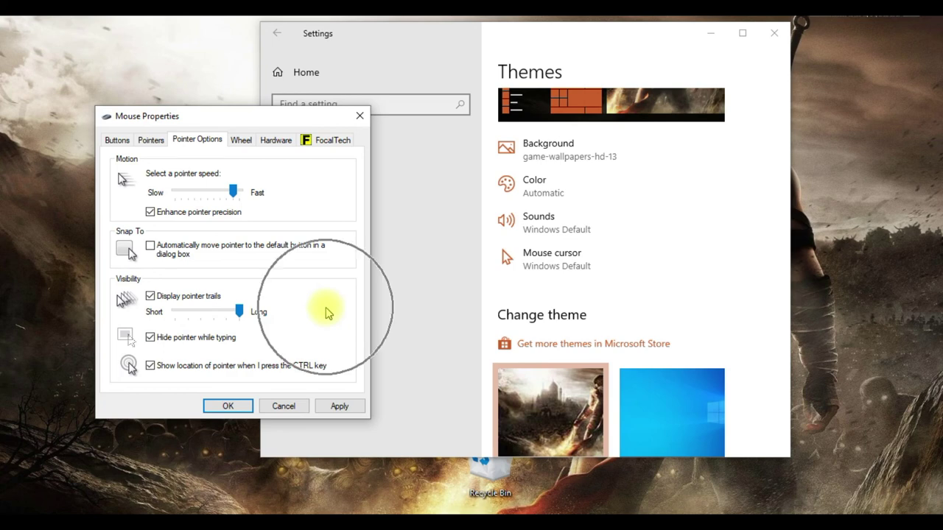
drag(239, 311, 200, 310)
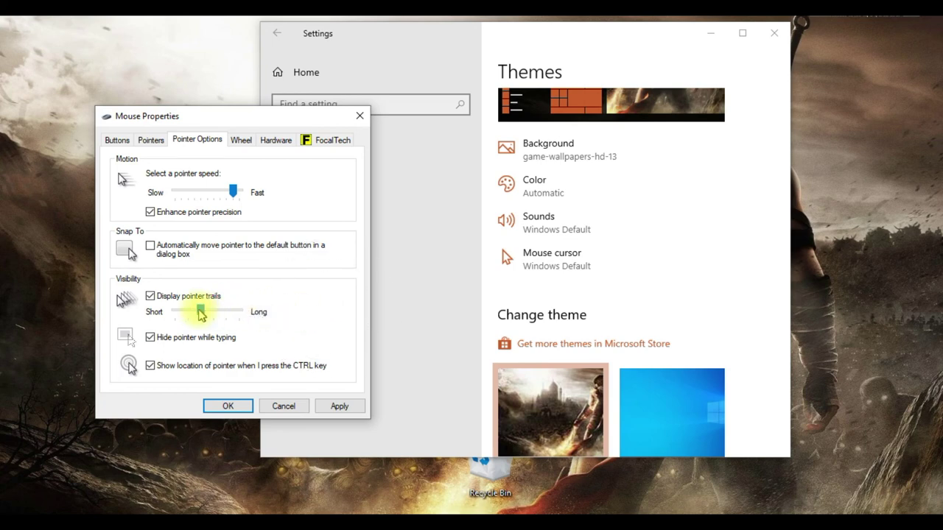
click(158, 298)
- Look at the mouse wheel scrolling settings and return to the pointer schemes
click(241, 140)
click(197, 213)
click(146, 142)
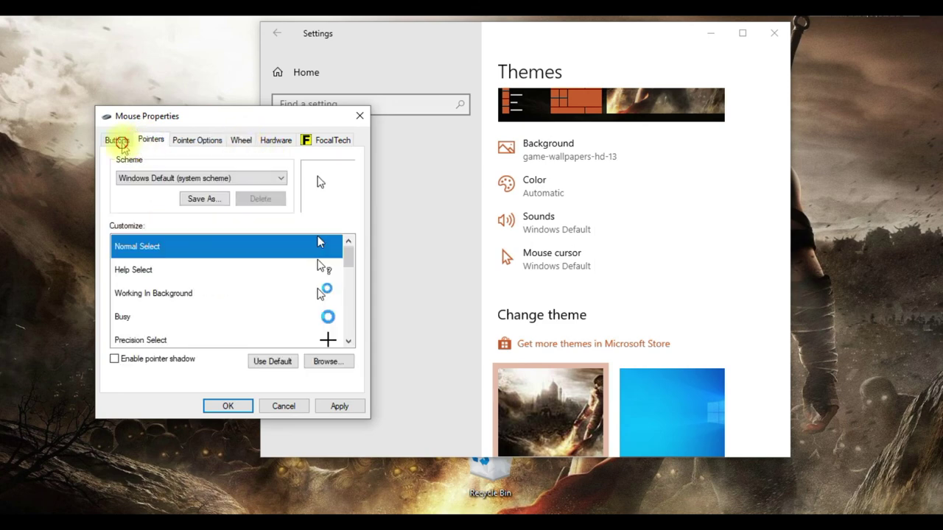
- Test the double-click speed on the sample folder, restore the normal primary and secondary button assignment, and accept the mouse properties
click(119, 141)
mouse_move(206, 286)
mouse_down()
mouse_move(247, 294)
mouse_move(196, 295)
mouse_up()
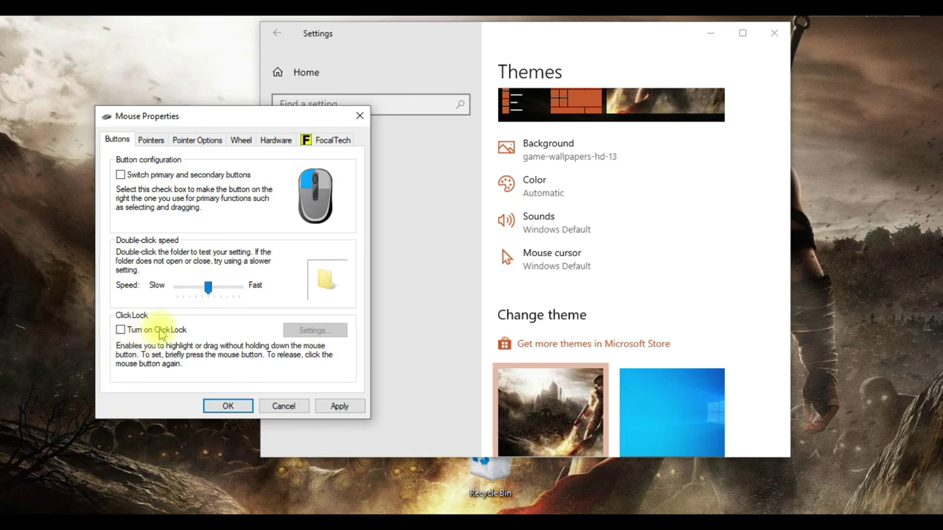
click(160, 331)
click(322, 288)
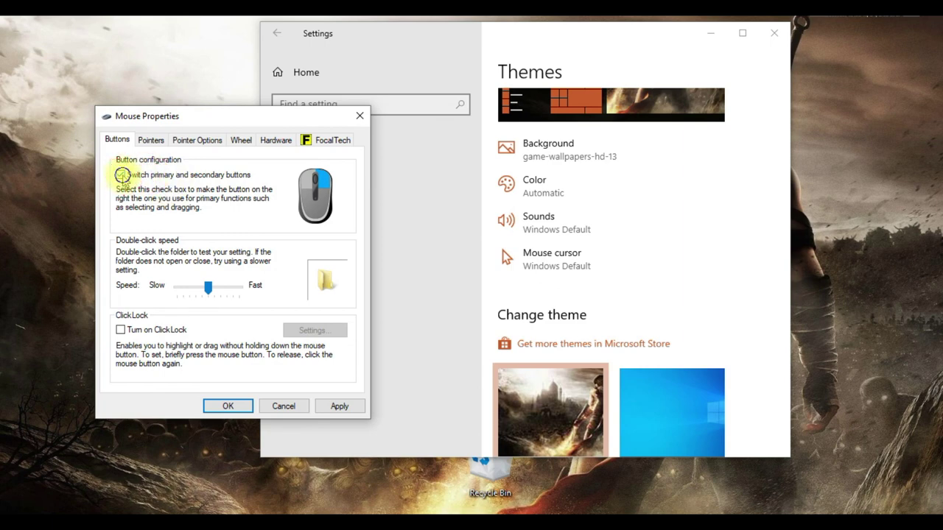
click(122, 175)
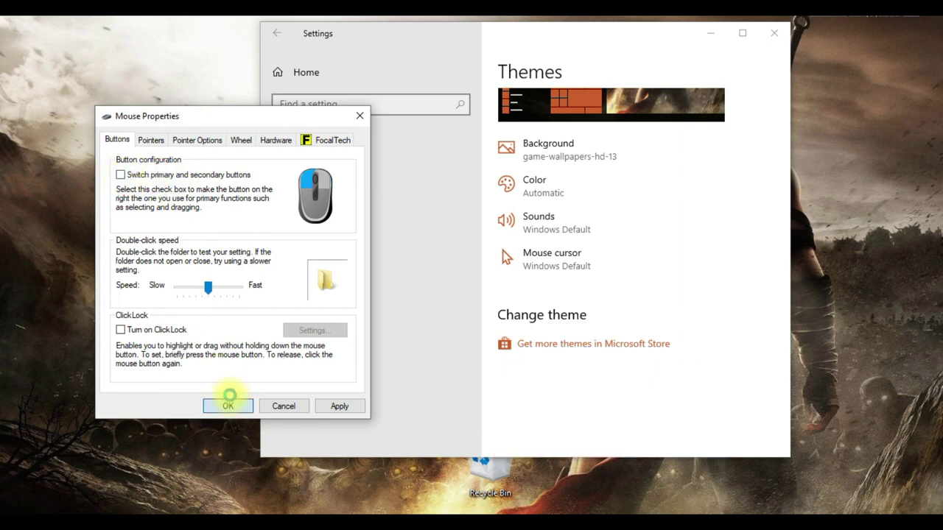
click(230, 403)
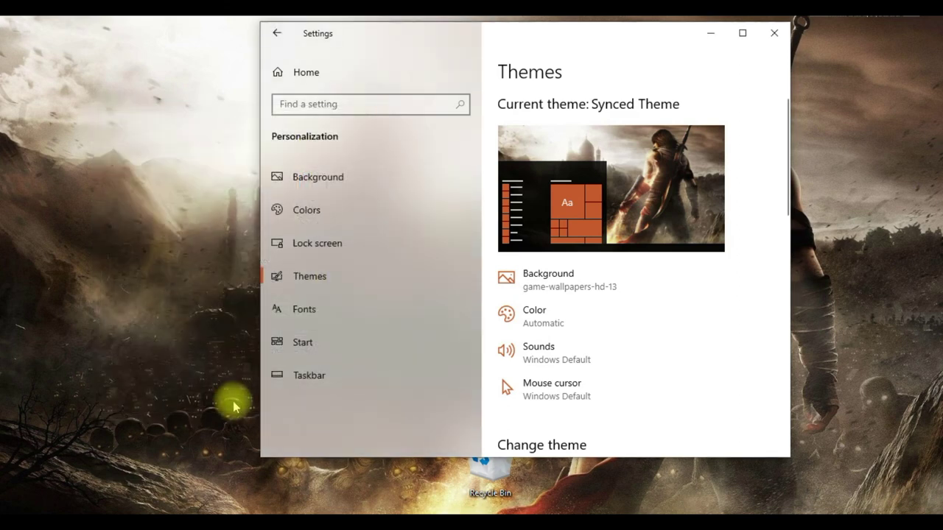
- Look through the background settings down to the related settings, and review the current theme and the themes available to change to
click(324, 177)
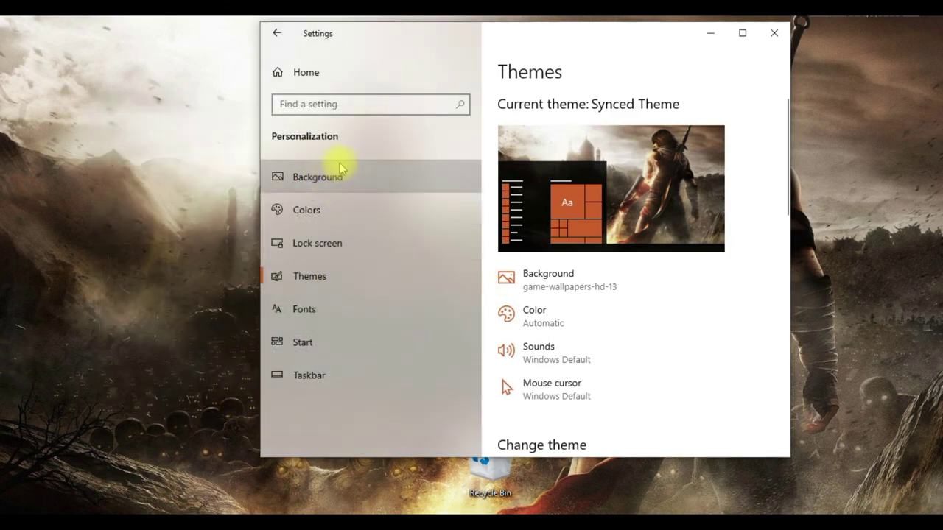
scroll(571, 294, down, 4)
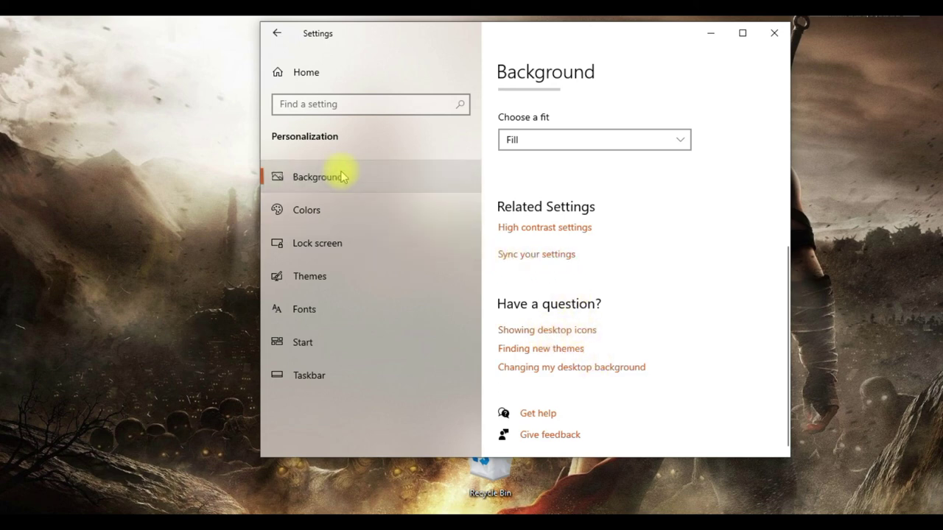
click(386, 283)
scroll(572, 257, down, 5)
scroll(626, 291, up, 3)
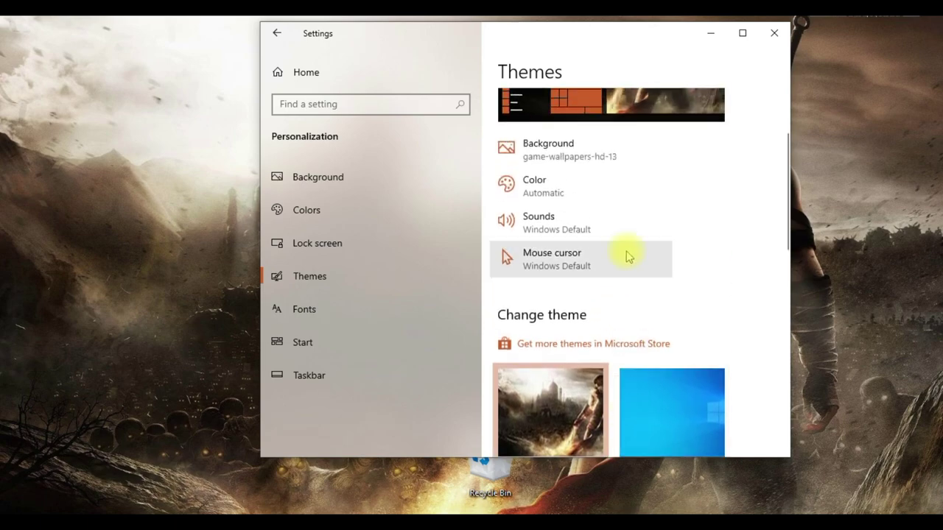
scroll(625, 258, down, 2)
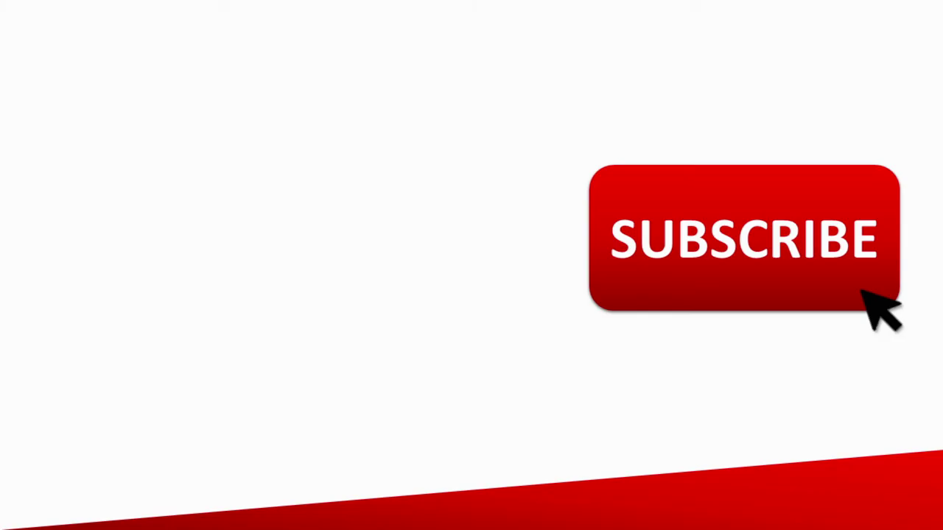